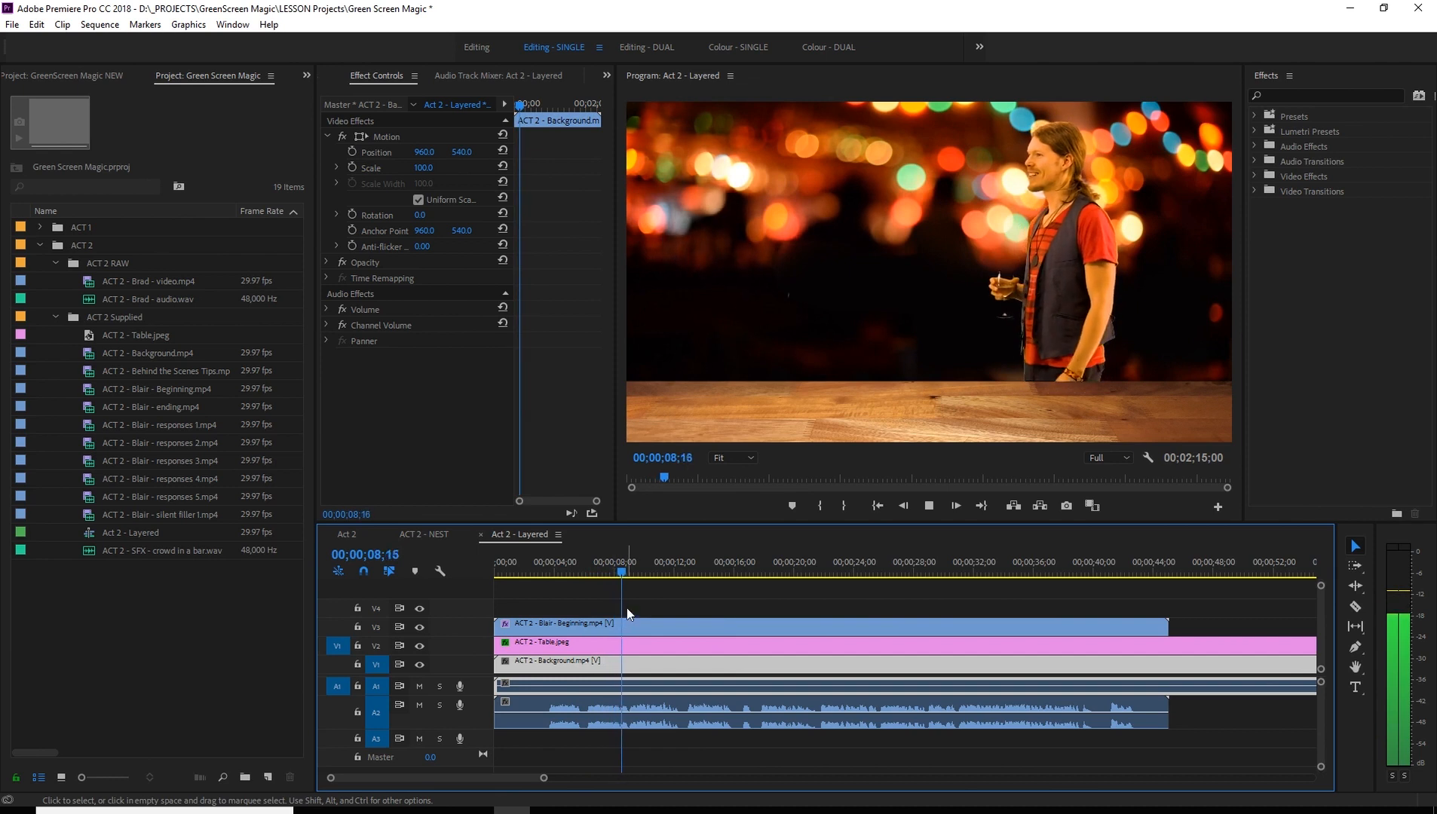
- Play the opening dialogue from 00;00;03;15 to 00;00;06;00 and enlarge the height of audio track A2
{"action": "left_click_drag", "start_coordinate": [630, 570], "coordinate": [546, 625]}
{"action": "key", "text": "space"}
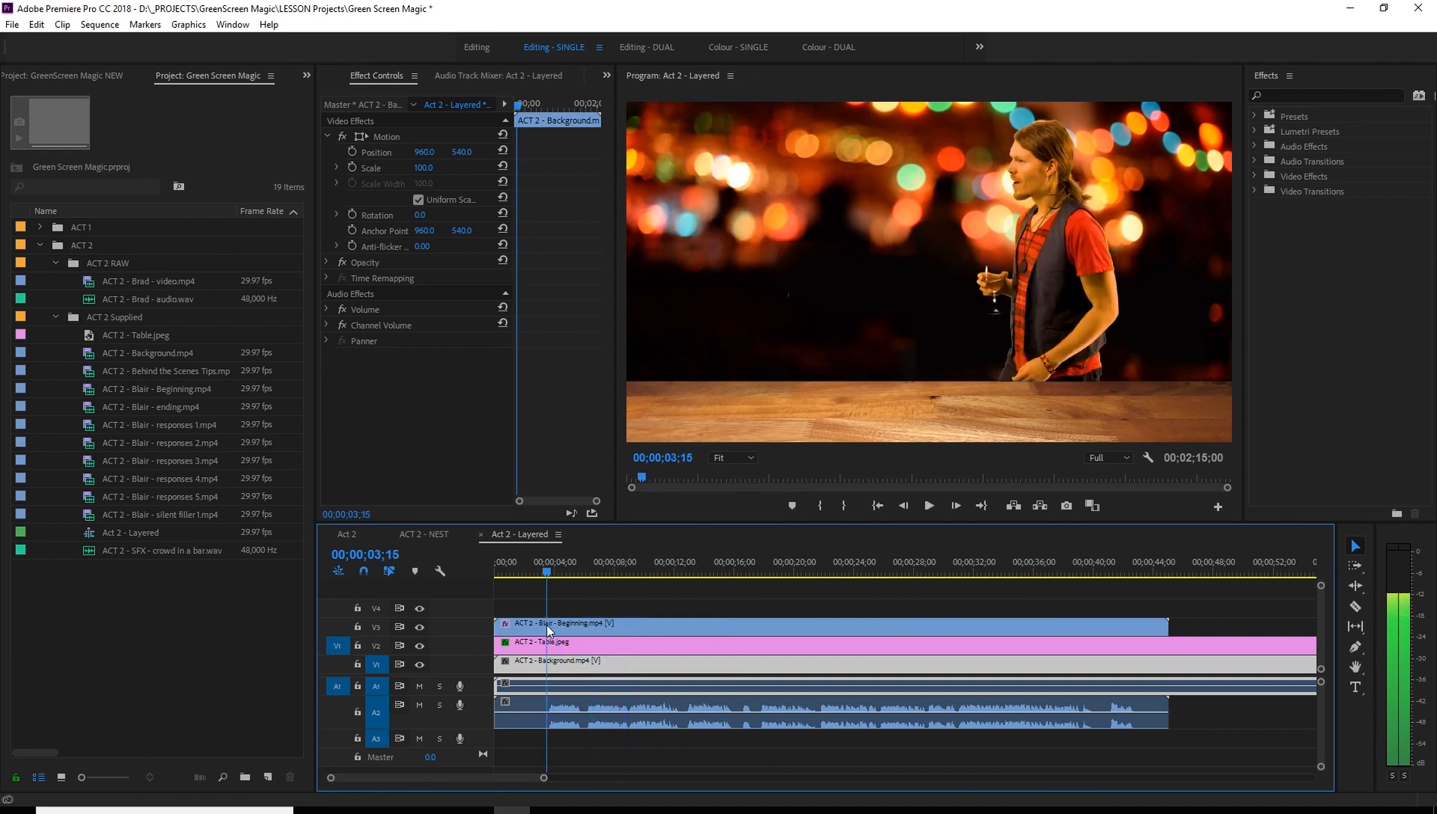
{"action": "key", "text": "space"}
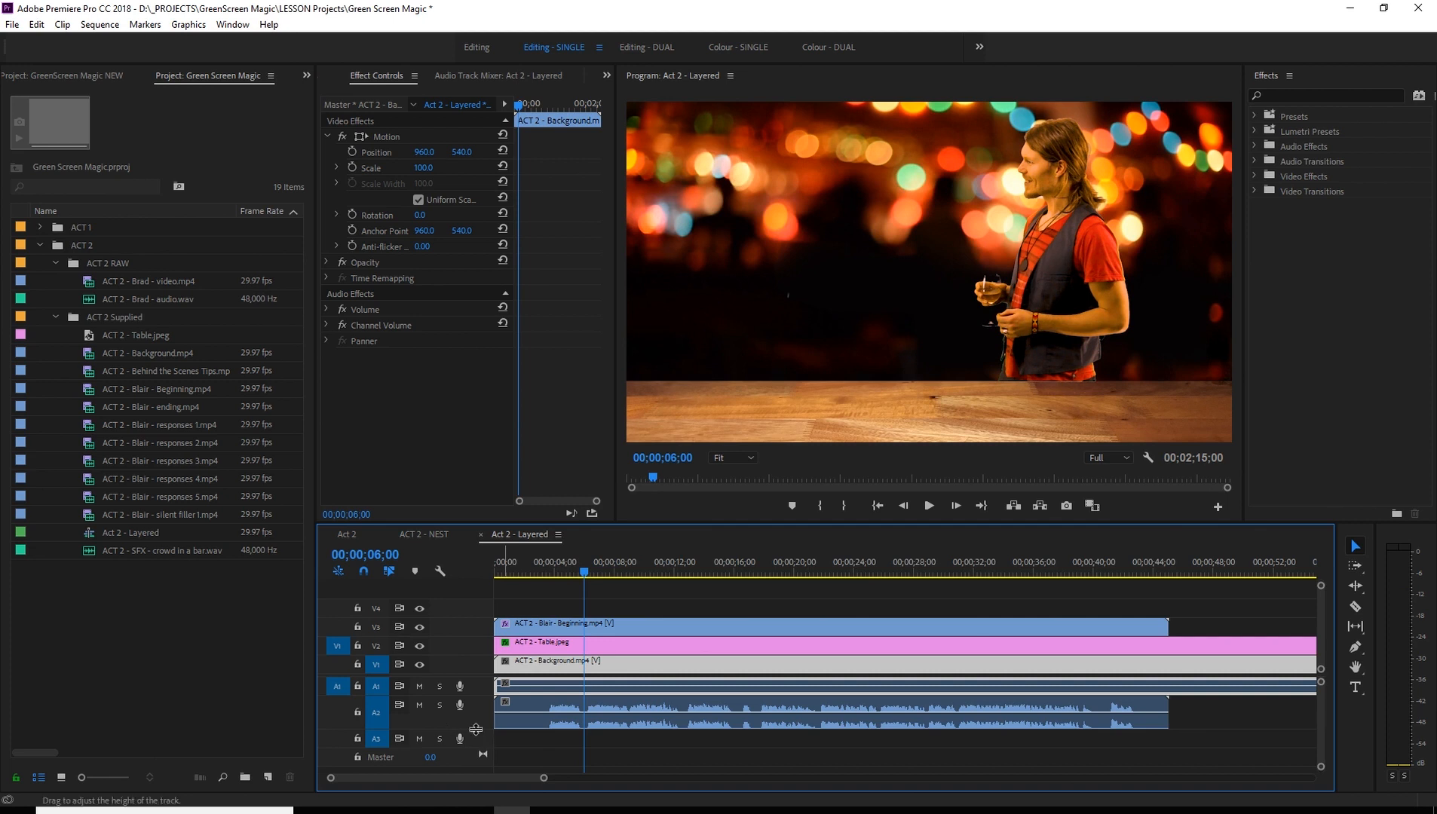
{"action": "left_click_drag", "start_coordinate": [476, 730], "coordinate": [480, 762]}
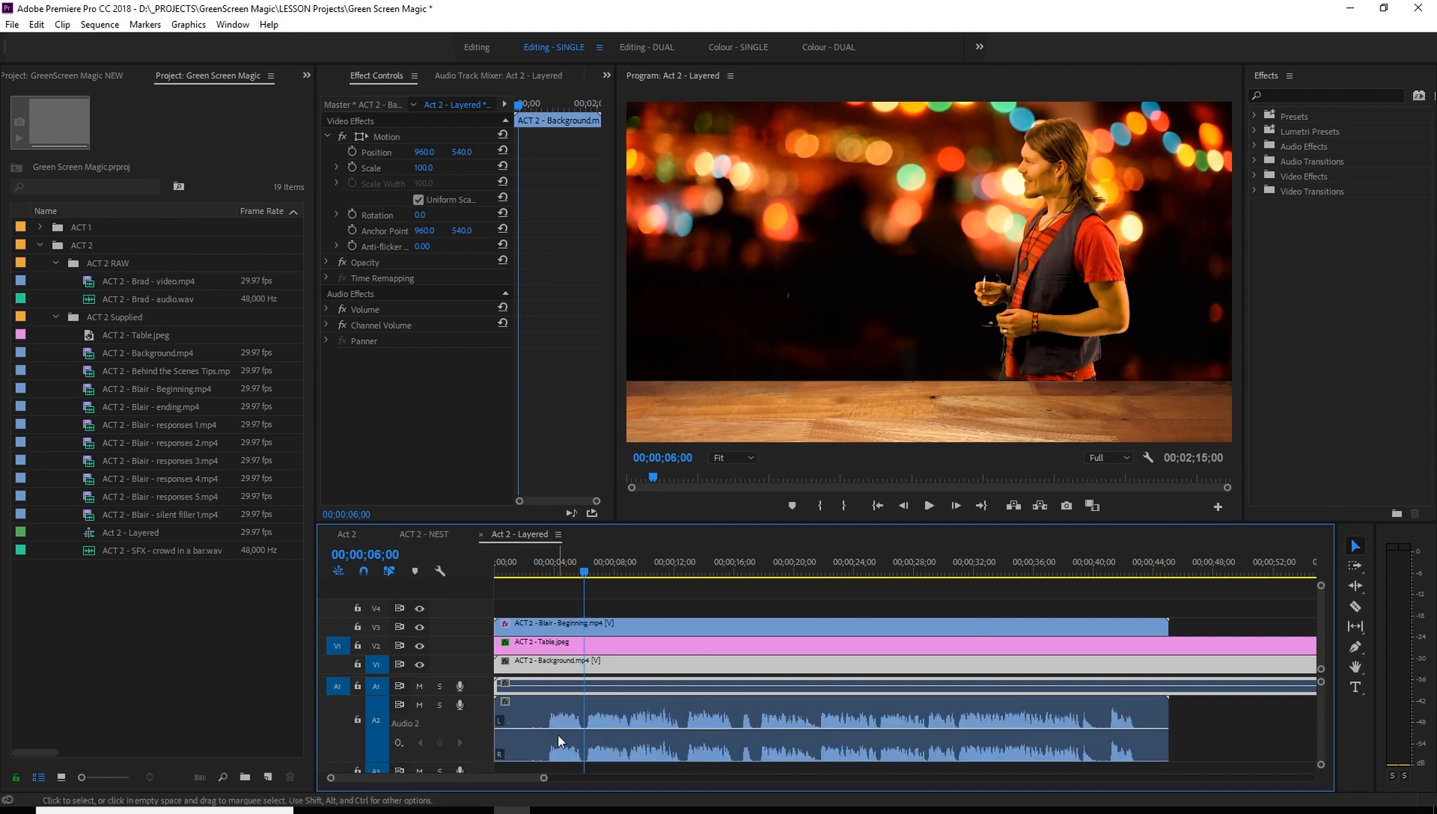
- Add two volume keyframes on the A2 clip around 00;00;03;07, just before the first speech, and lower the volume ahead of them
{"action": "key", "text": "equal"}
{"action": "key", "text": "equal"}
{"action": "left_click_drag", "start_coordinate": [682, 574], "coordinate": [689, 573]}
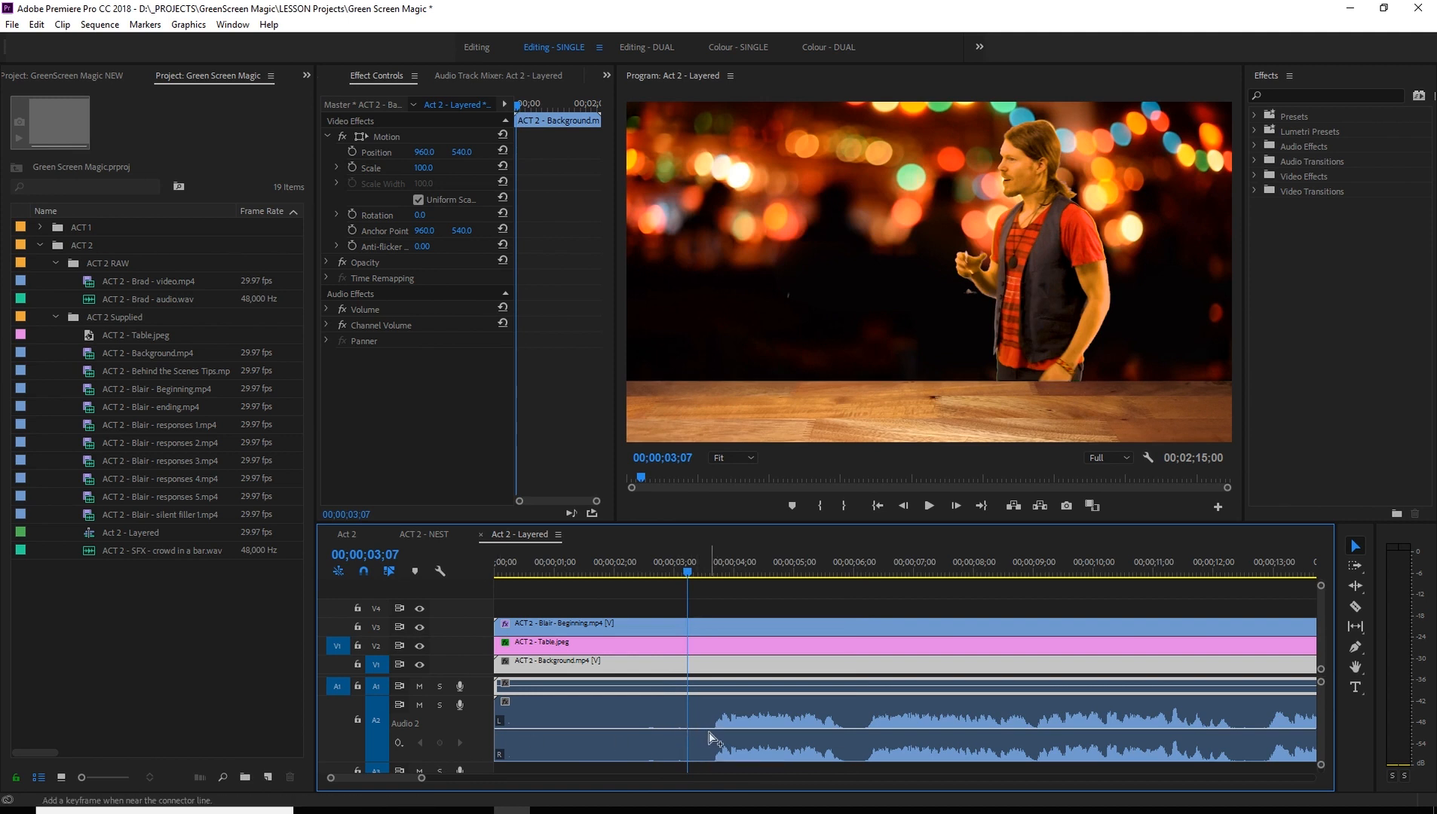
{"action": "left_click", "coordinate": [709, 735], "text": "ctrl"}
{"action": "left_click", "coordinate": [681, 730], "text": "ctrl"}
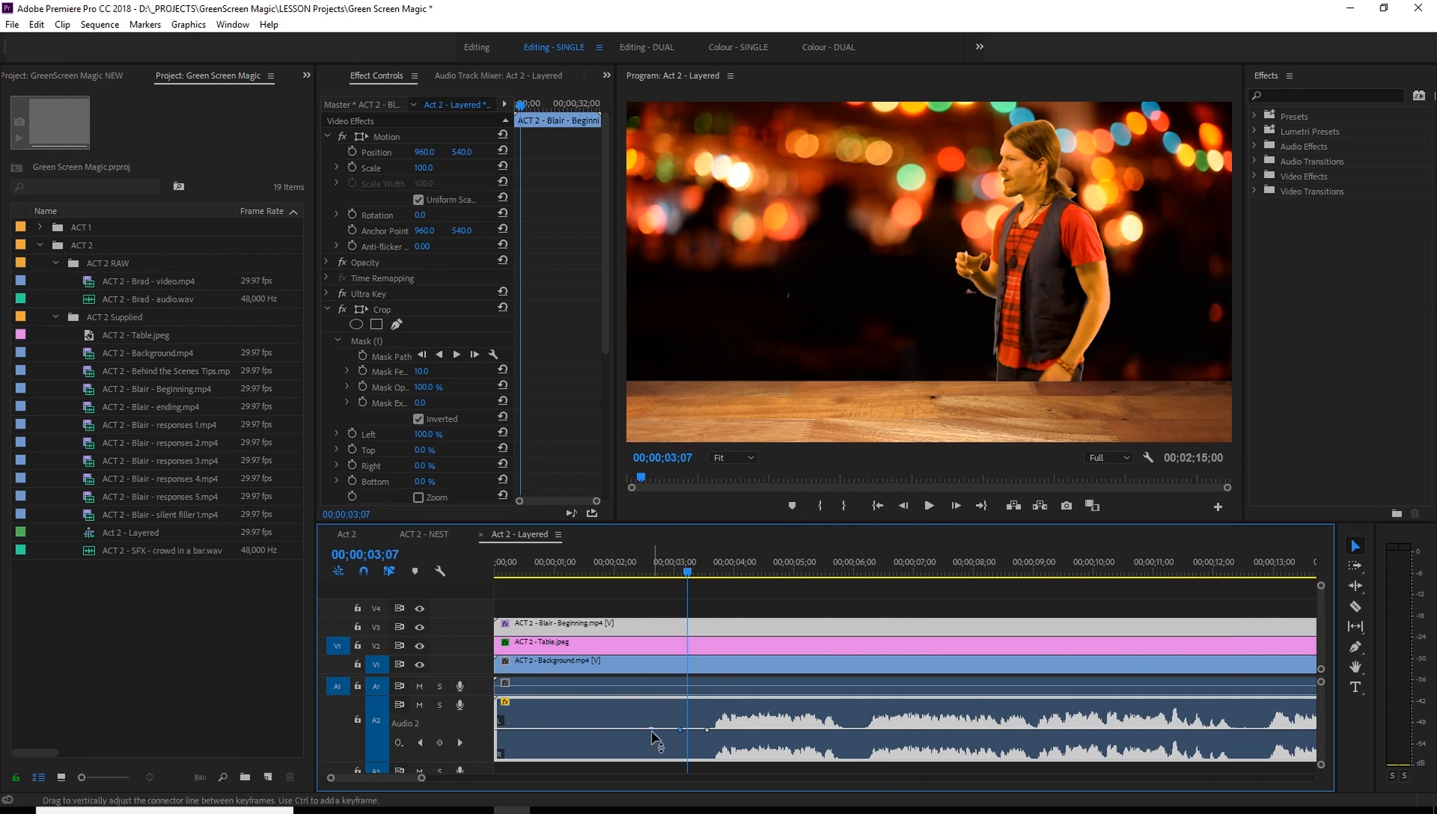
- Play on to the pause at 00;00;05;28 and add a pair of volume keyframes there on the A2 clip
{"action": "key", "text": "space"}
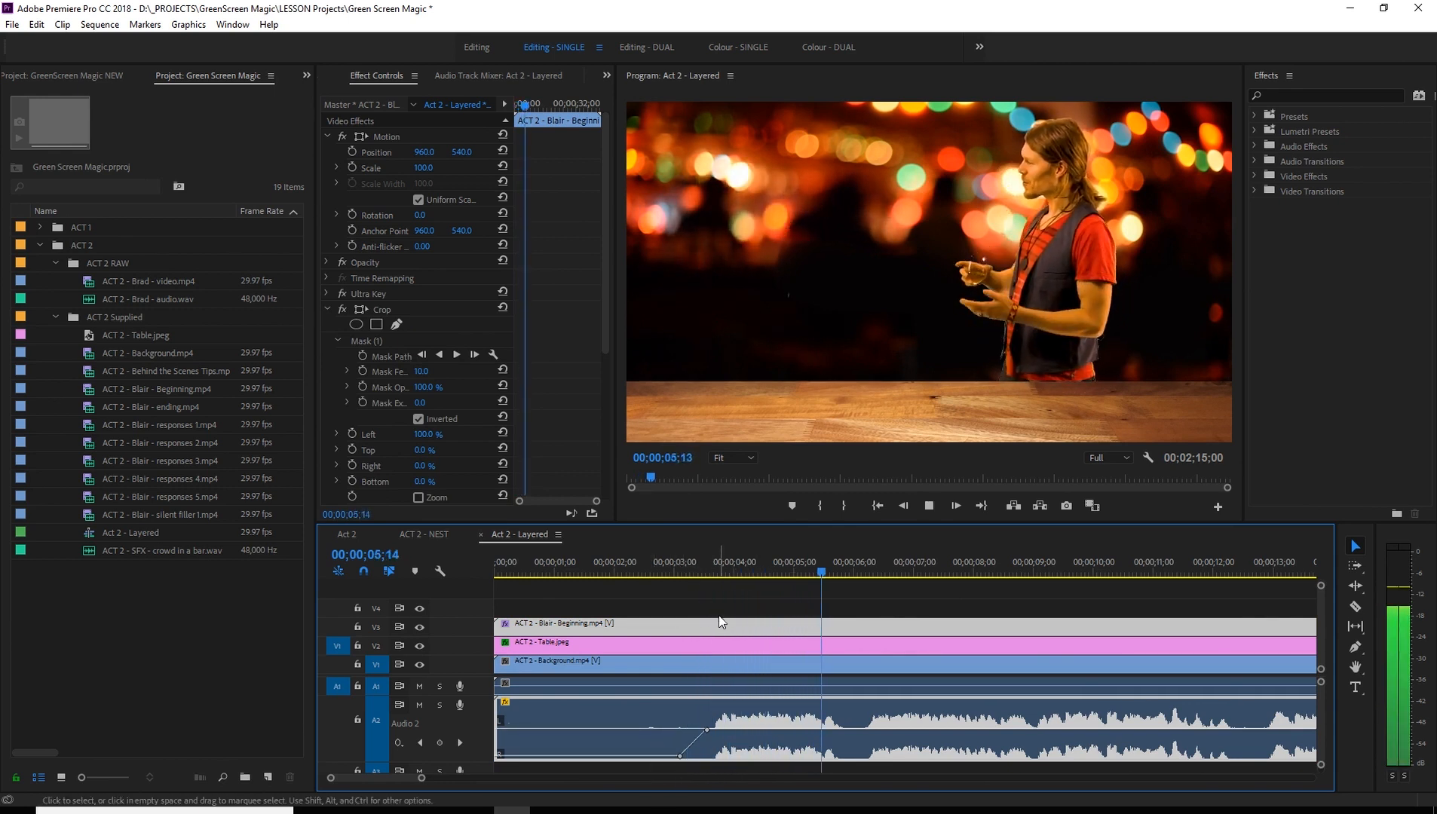
{"action": "left_click_drag", "start_coordinate": [882, 573], "coordinate": [847, 581]}
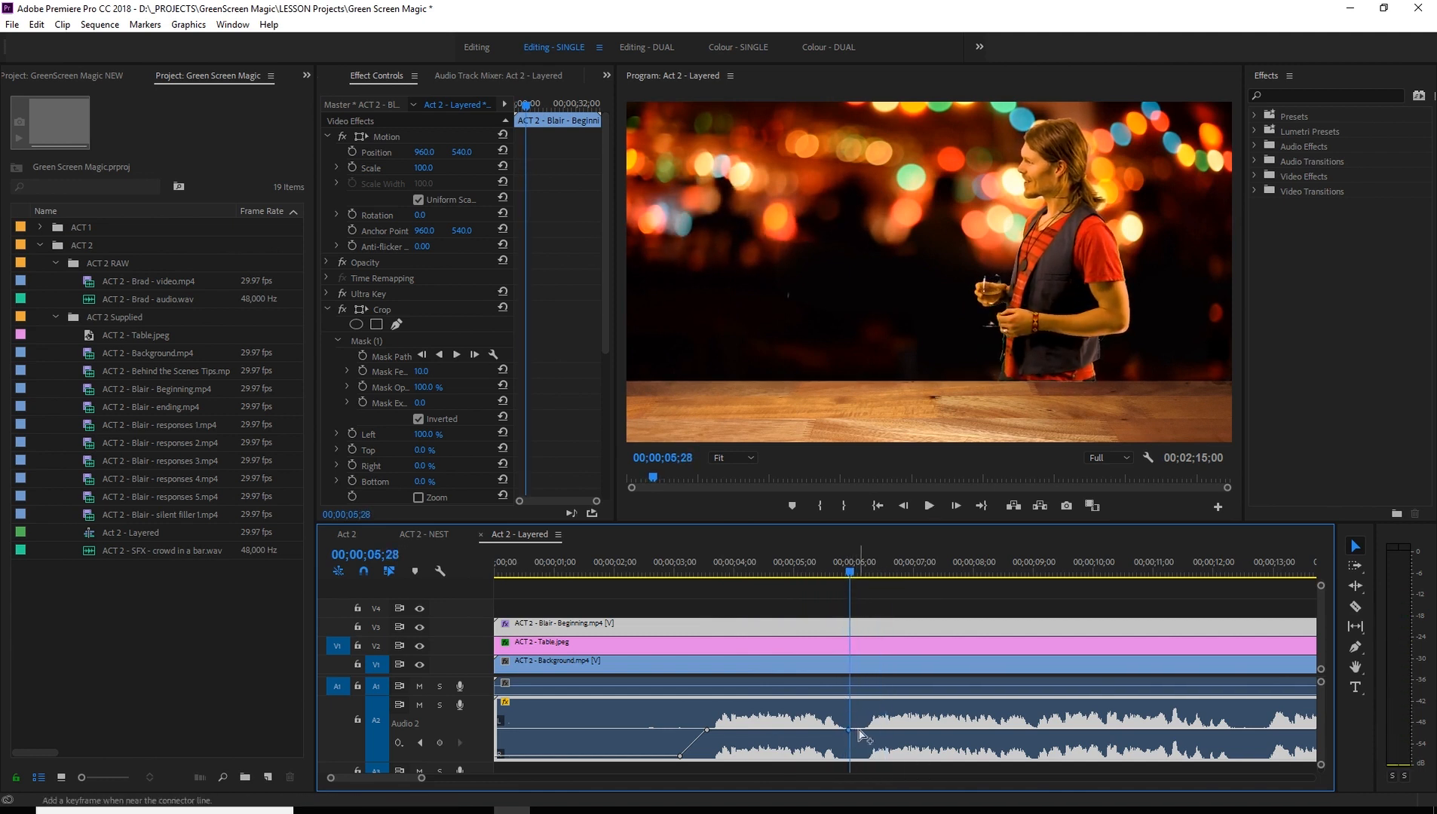
{"action": "scroll", "coordinate": [856, 712], "scroll_direction": "down", "scroll_amount": 2}
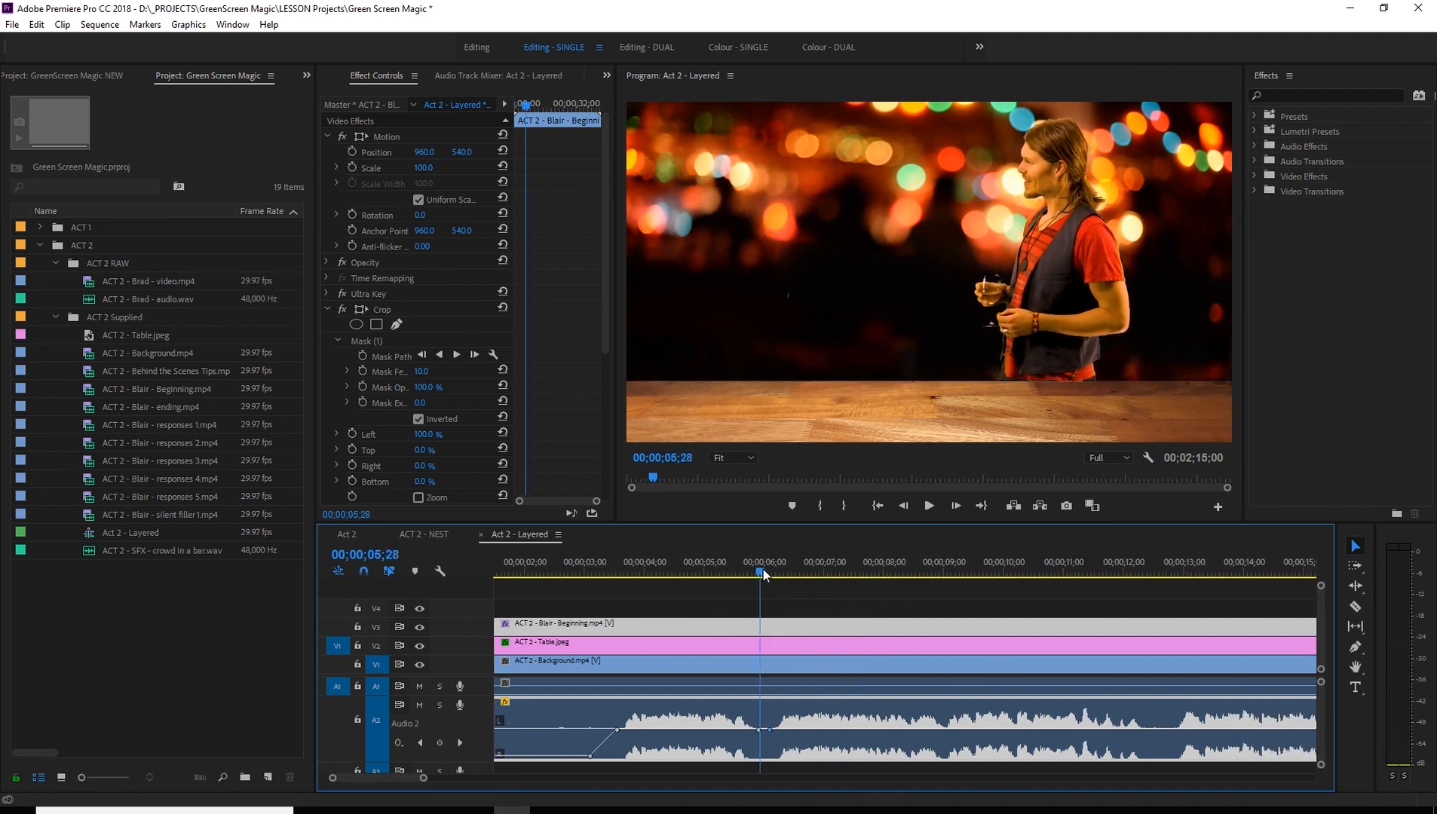
- Add two volume keyframes at about 00;00;09;02 on the A2 clip and lower the volume between them and the previous pair
{"action": "key", "text": "space"}
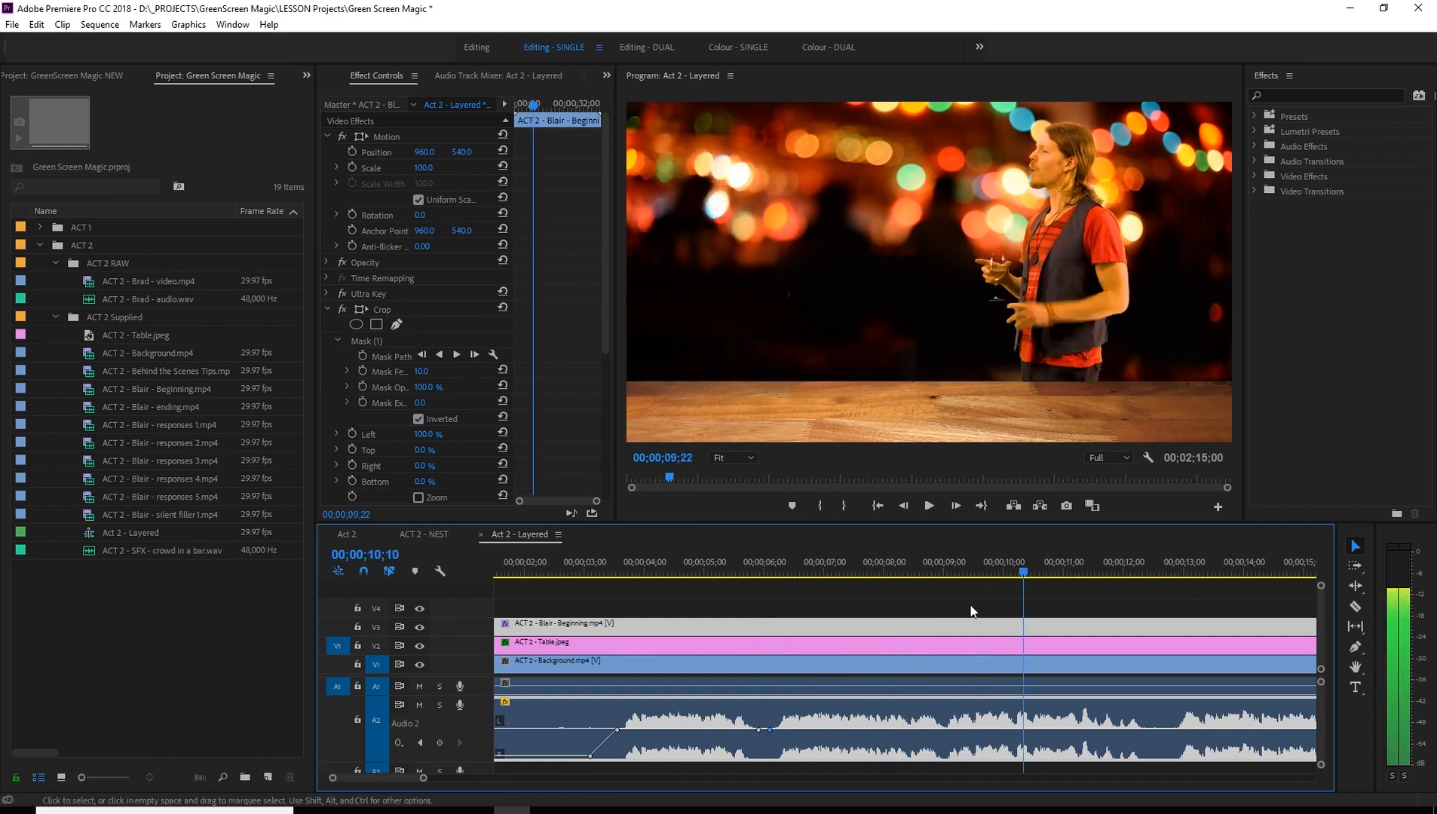
{"action": "key", "text": "space"}
{"action": "key", "text": "space"}
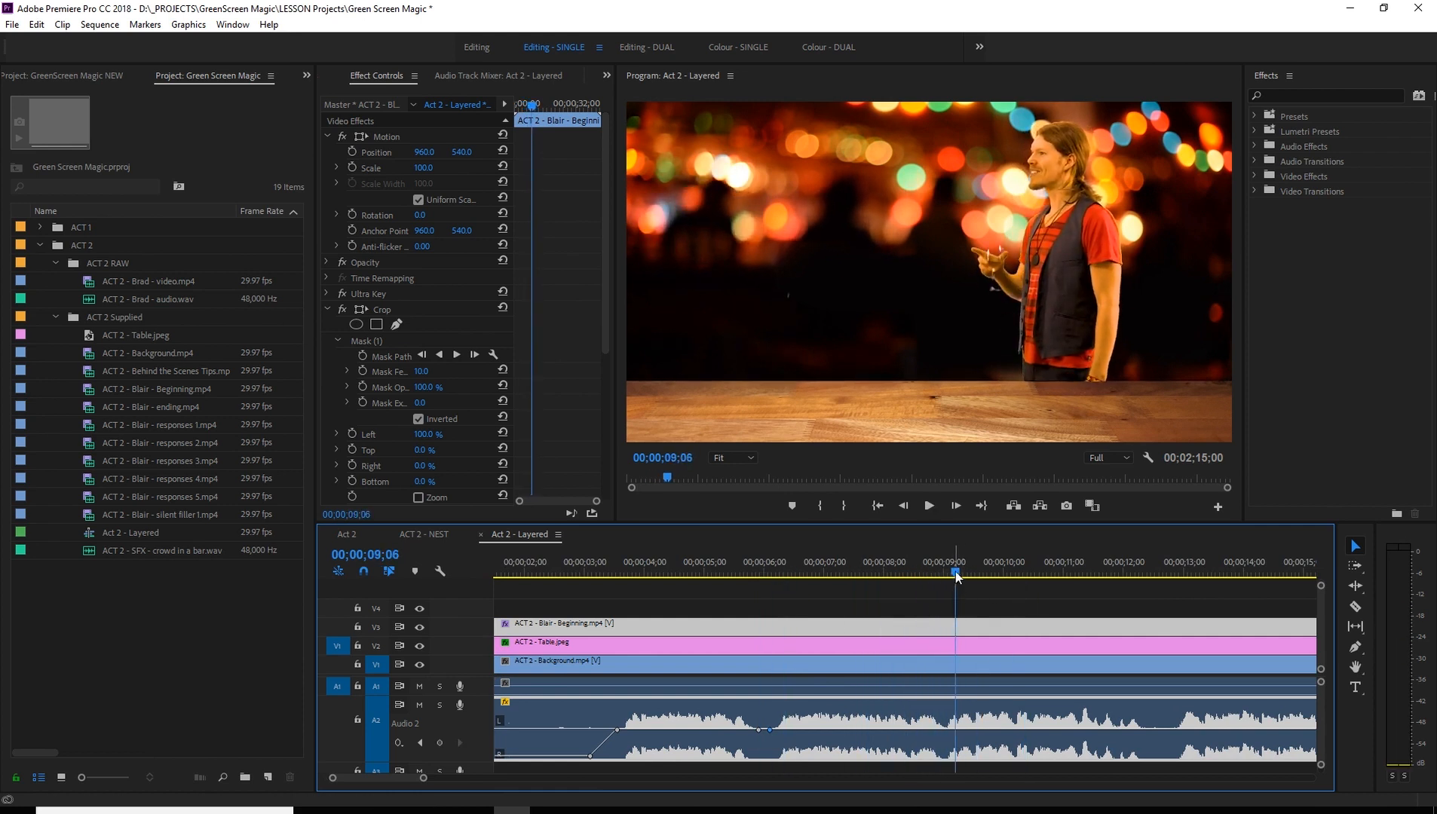
{"action": "left_click_drag", "start_coordinate": [956, 574], "coordinate": [949, 572]}
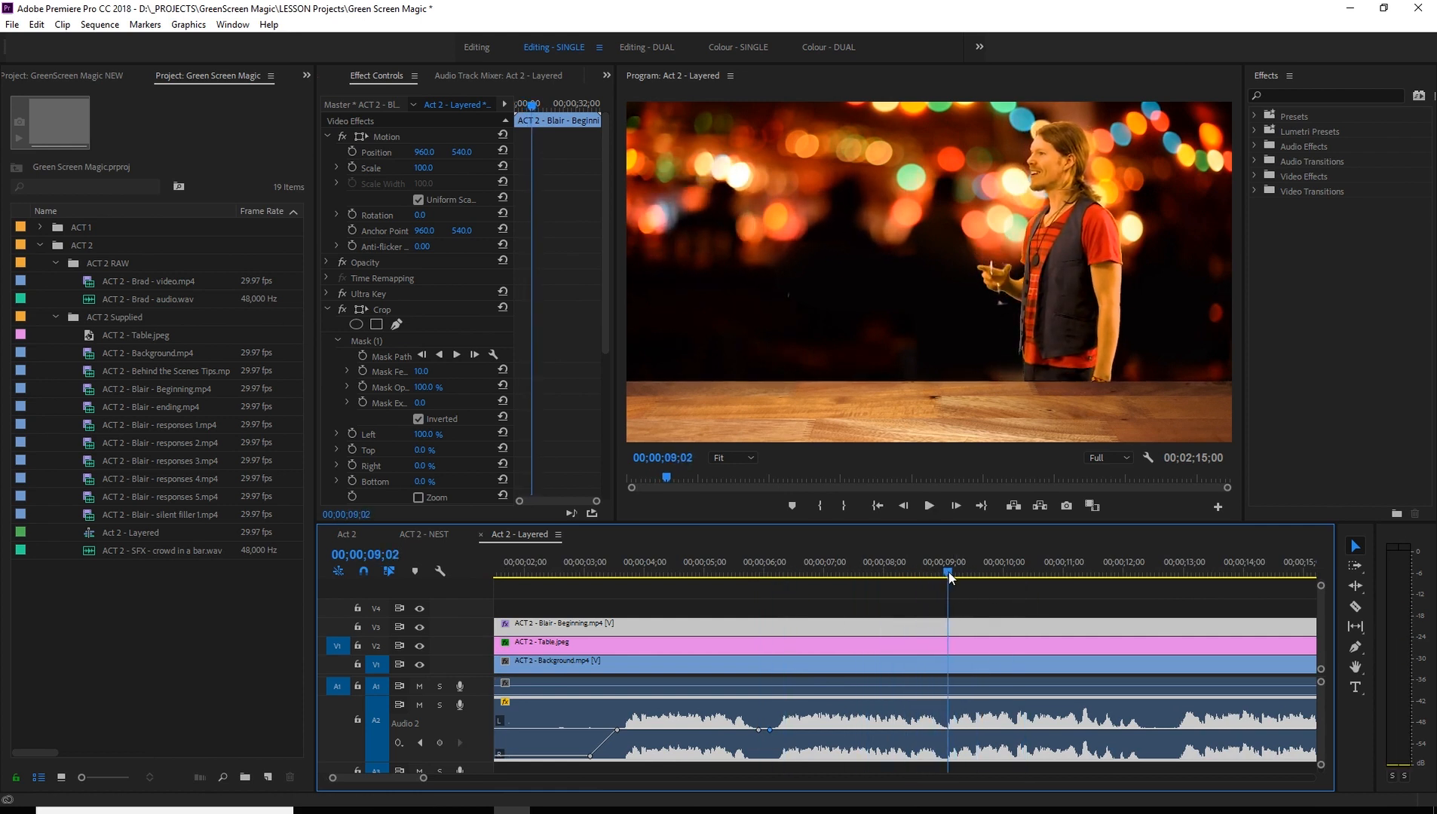
{"action": "left_click", "coordinate": [948, 731], "text": "ctrl"}
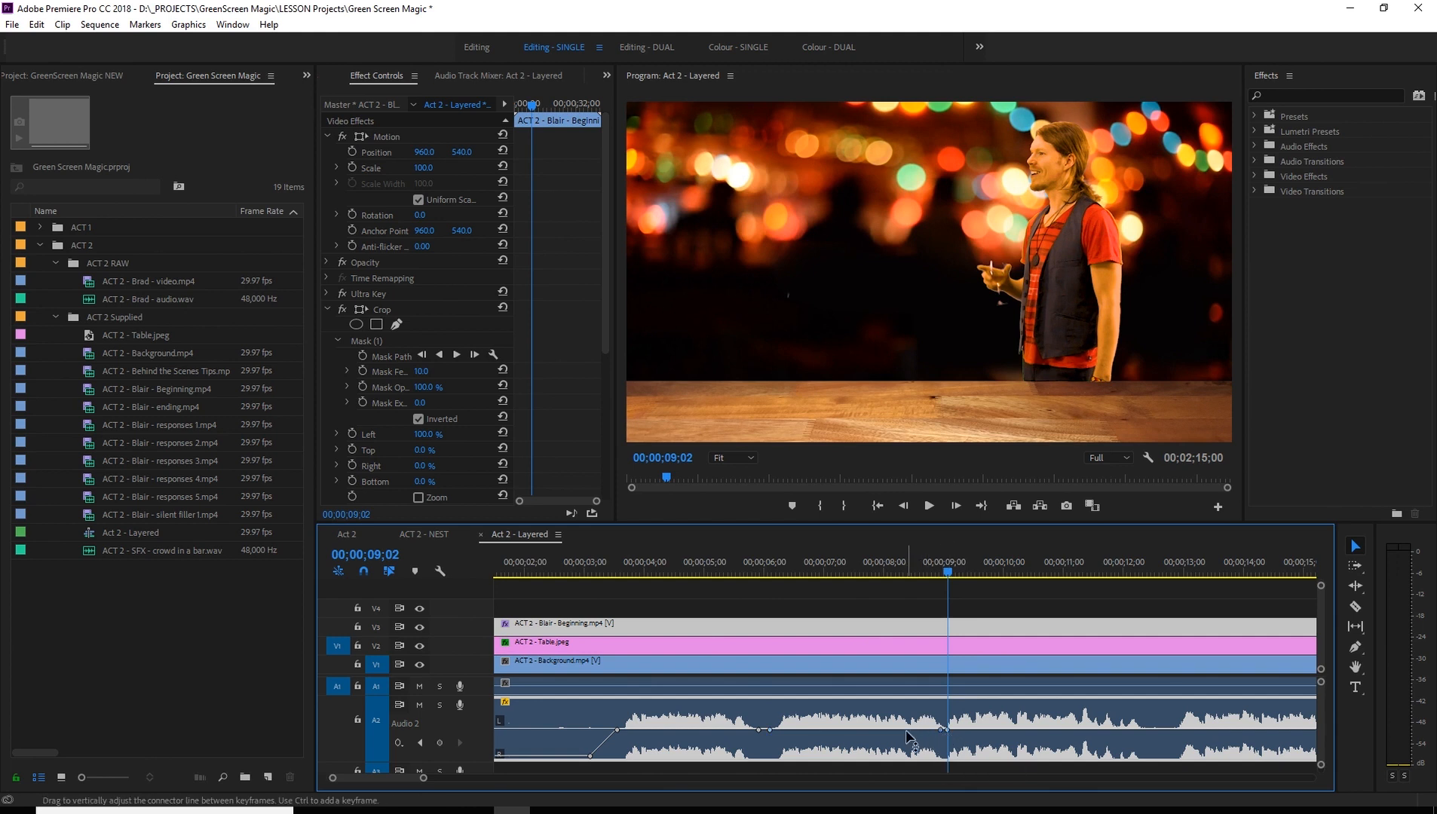
{"action": "left_click_drag", "start_coordinate": [908, 734], "coordinate": [909, 756]}
- Play back from 00;00;05;07 and move the fade's upper volume keyframe slightly past 00;00;06;00
{"action": "left_click", "coordinate": [718, 564]}
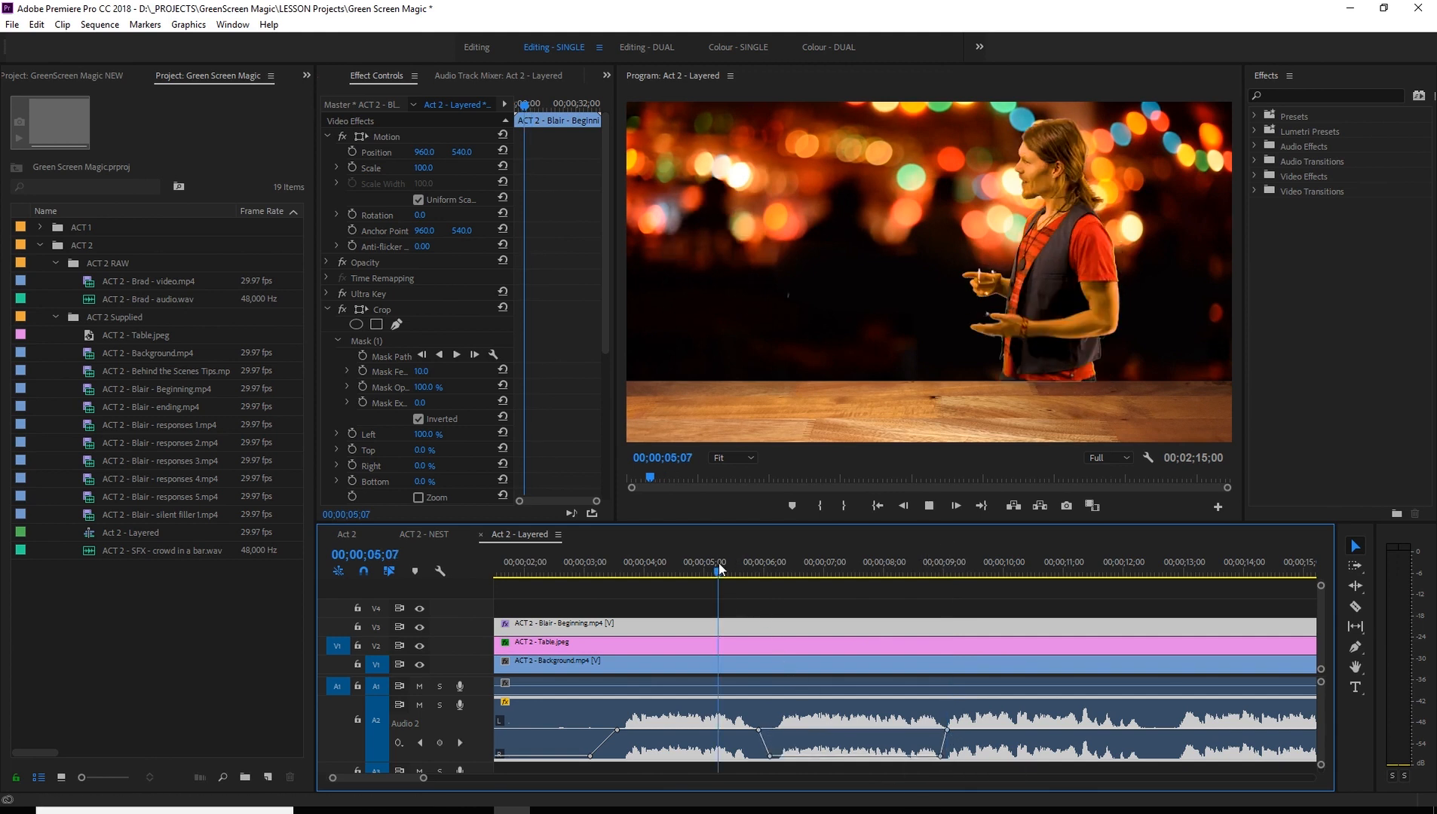
{"action": "key", "text": "space"}
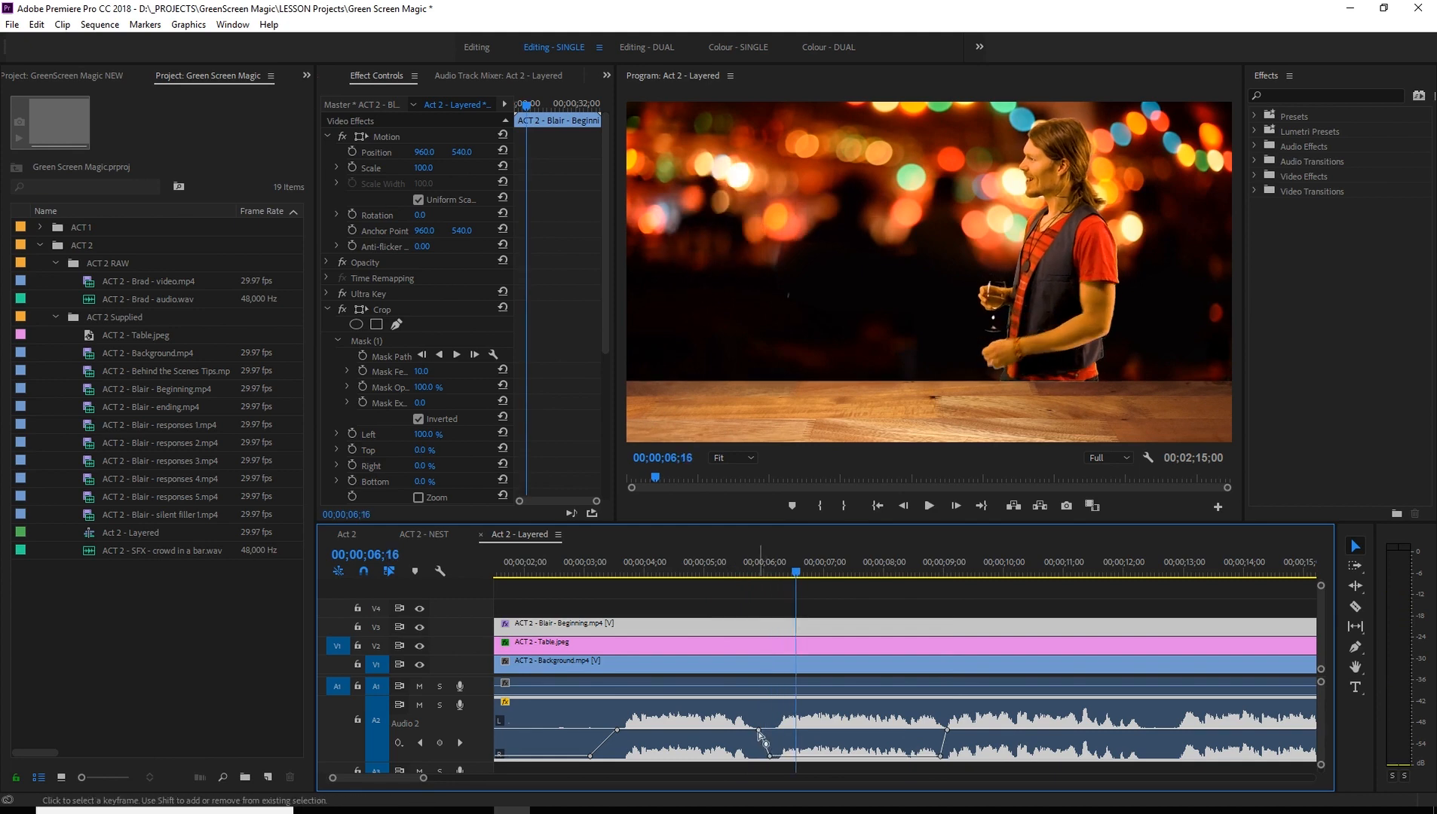
{"action": "left_click_drag", "start_coordinate": [765, 729], "coordinate": [769, 729]}
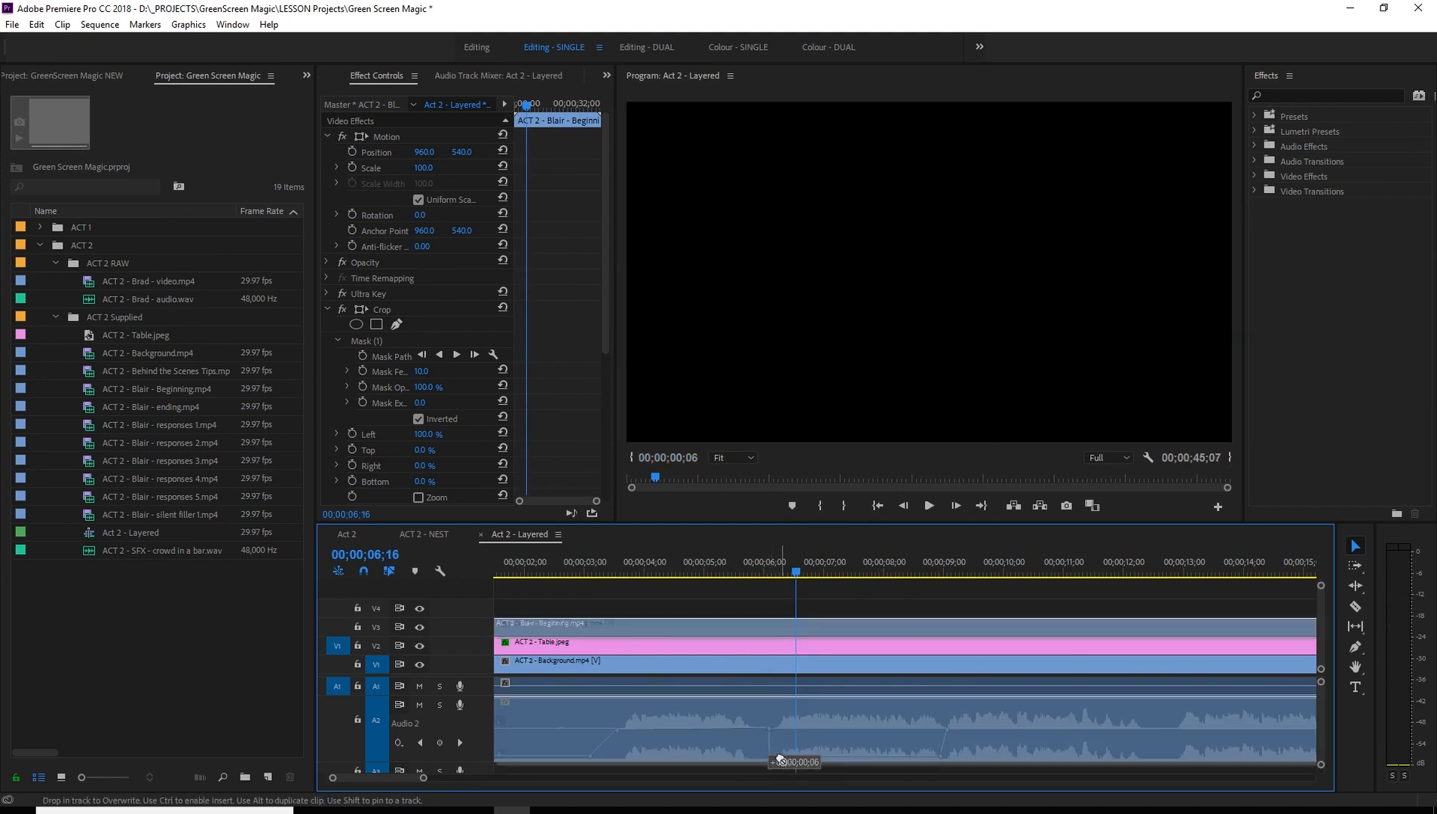
{"action": "left_click", "coordinate": [781, 765]}
{"action": "scroll", "coordinate": [803, 727], "scroll_direction": "up", "scroll_amount": 2}
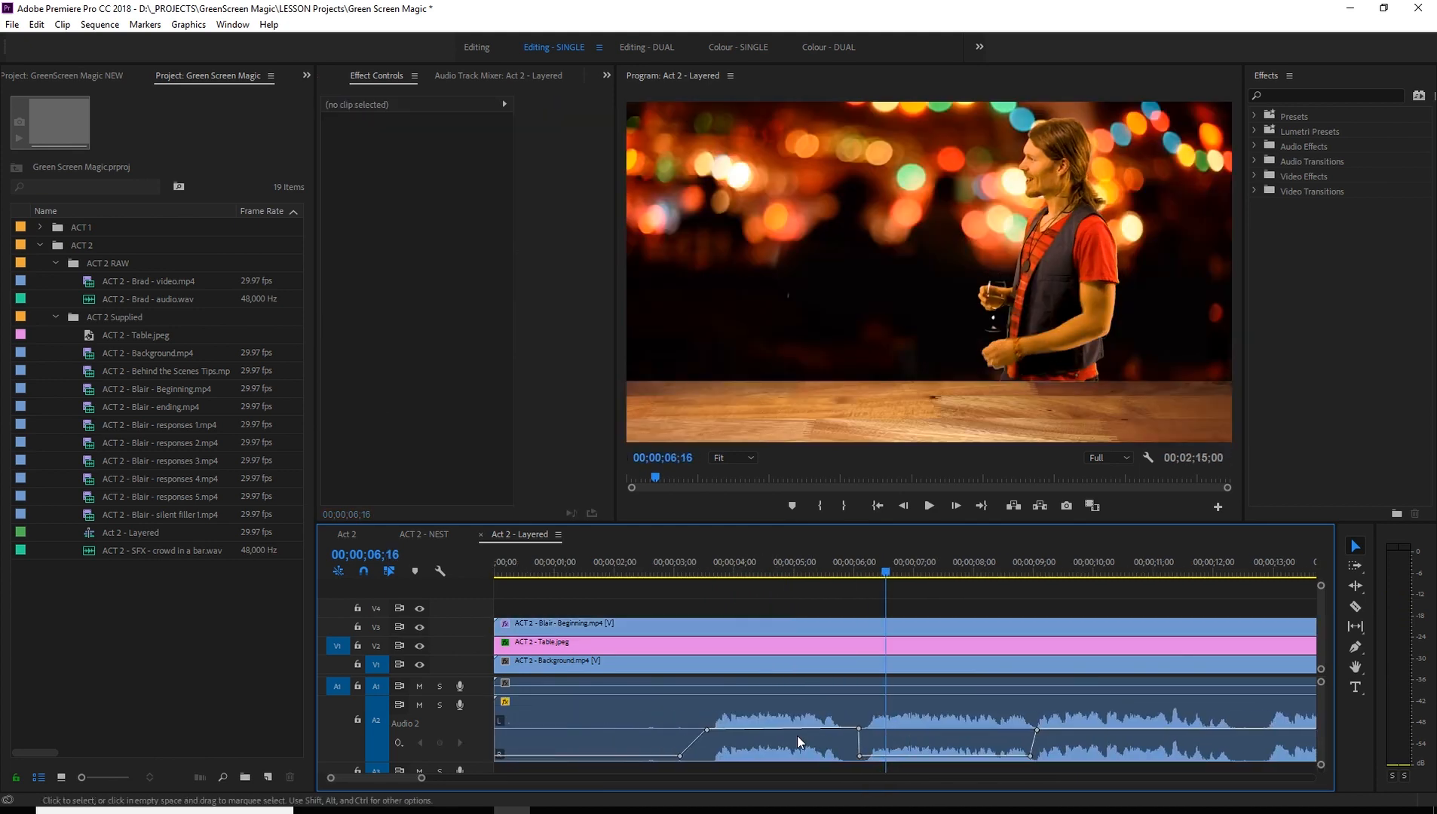
{"action": "left_click_drag", "start_coordinate": [867, 713], "coordinate": [902, 715]}
{"action": "key", "text": "ctrl+z"}
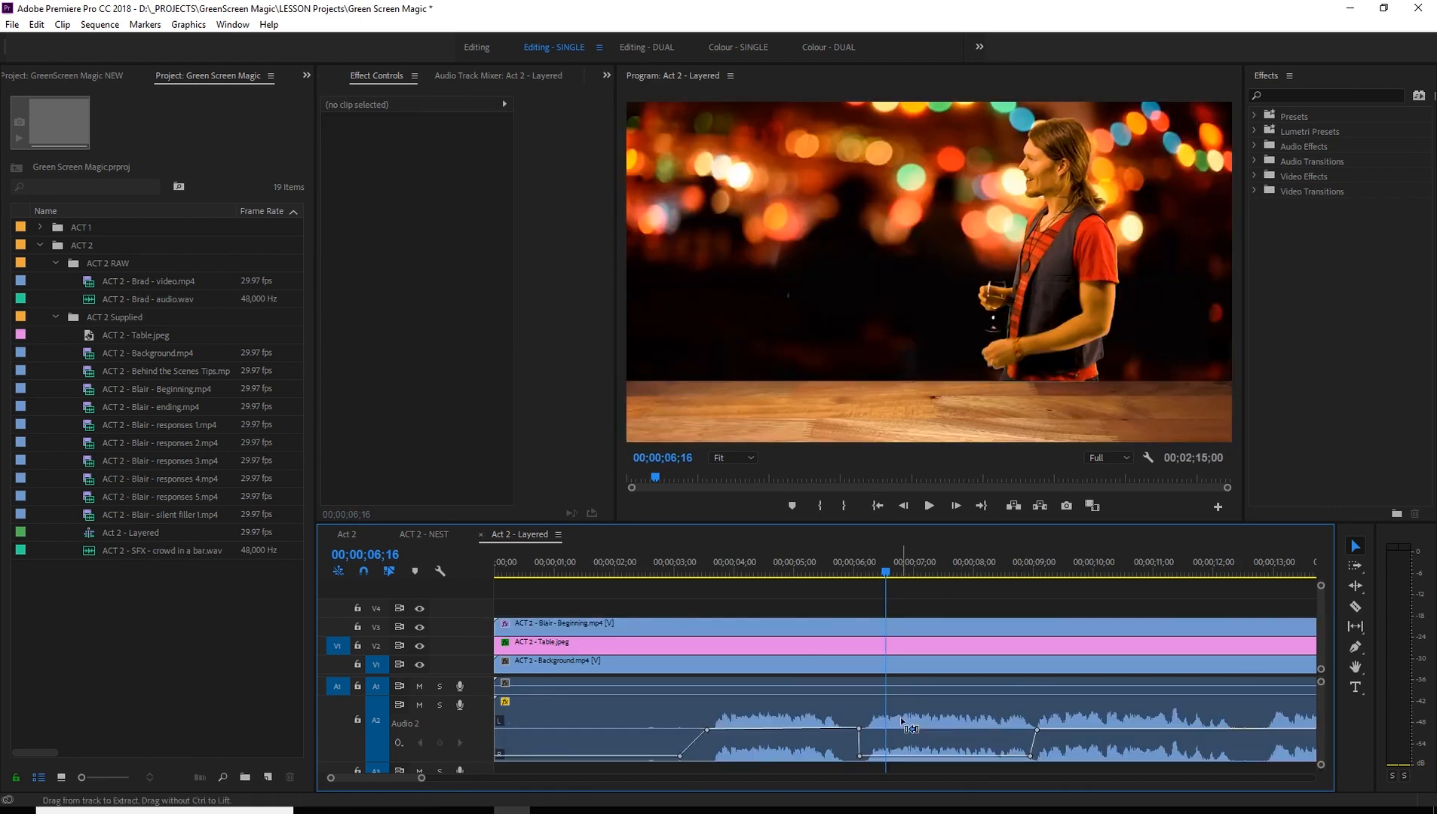
- Move the fade's lower volume keyframe slightly further right of the upper one, and play back the fade-down from 00;00;05;12
{"action": "scroll", "coordinate": [877, 733], "scroll_direction": "down", "scroll_amount": 2}
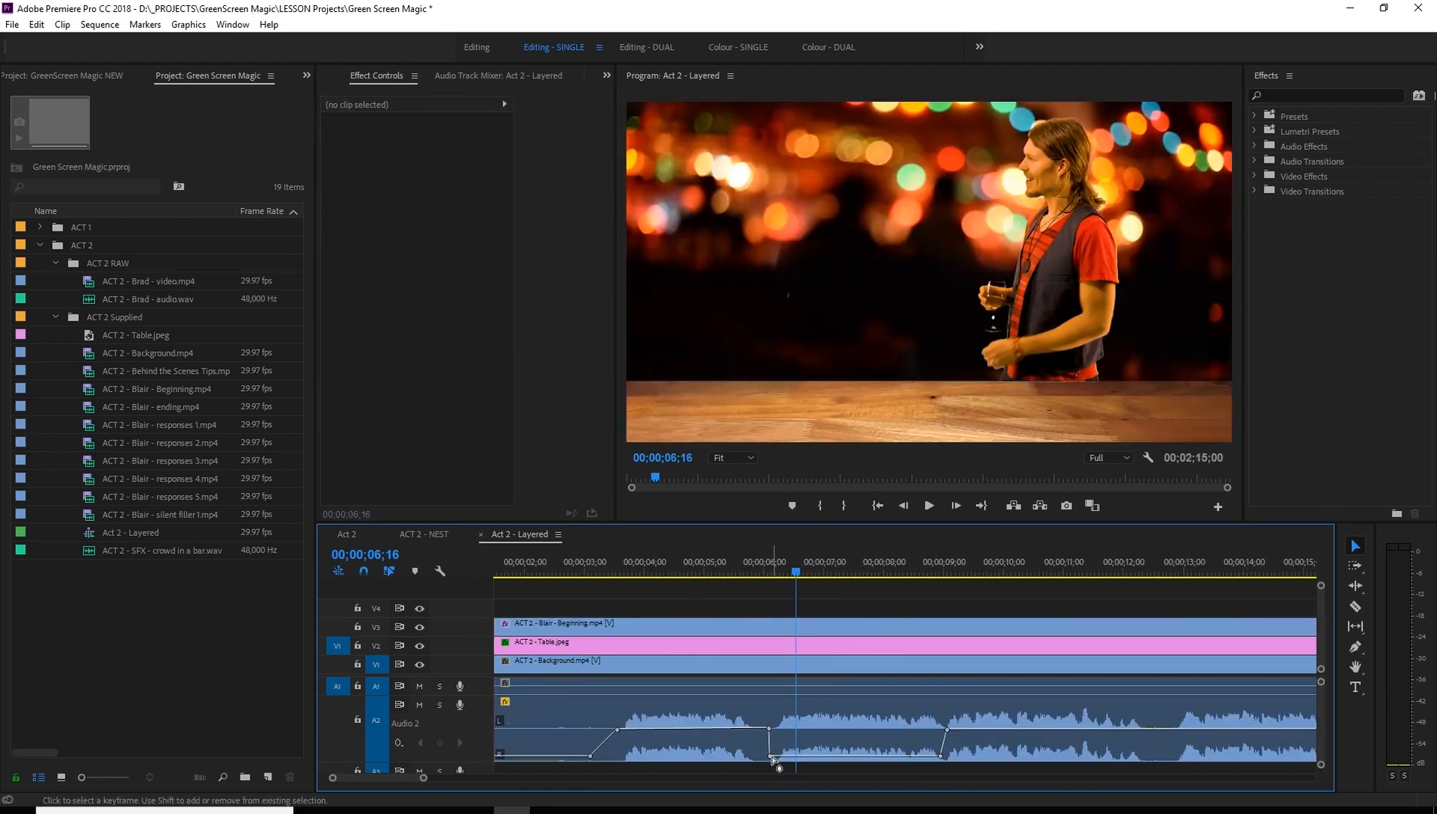
{"action": "left_click_drag", "start_coordinate": [770, 757], "coordinate": [780, 757]}
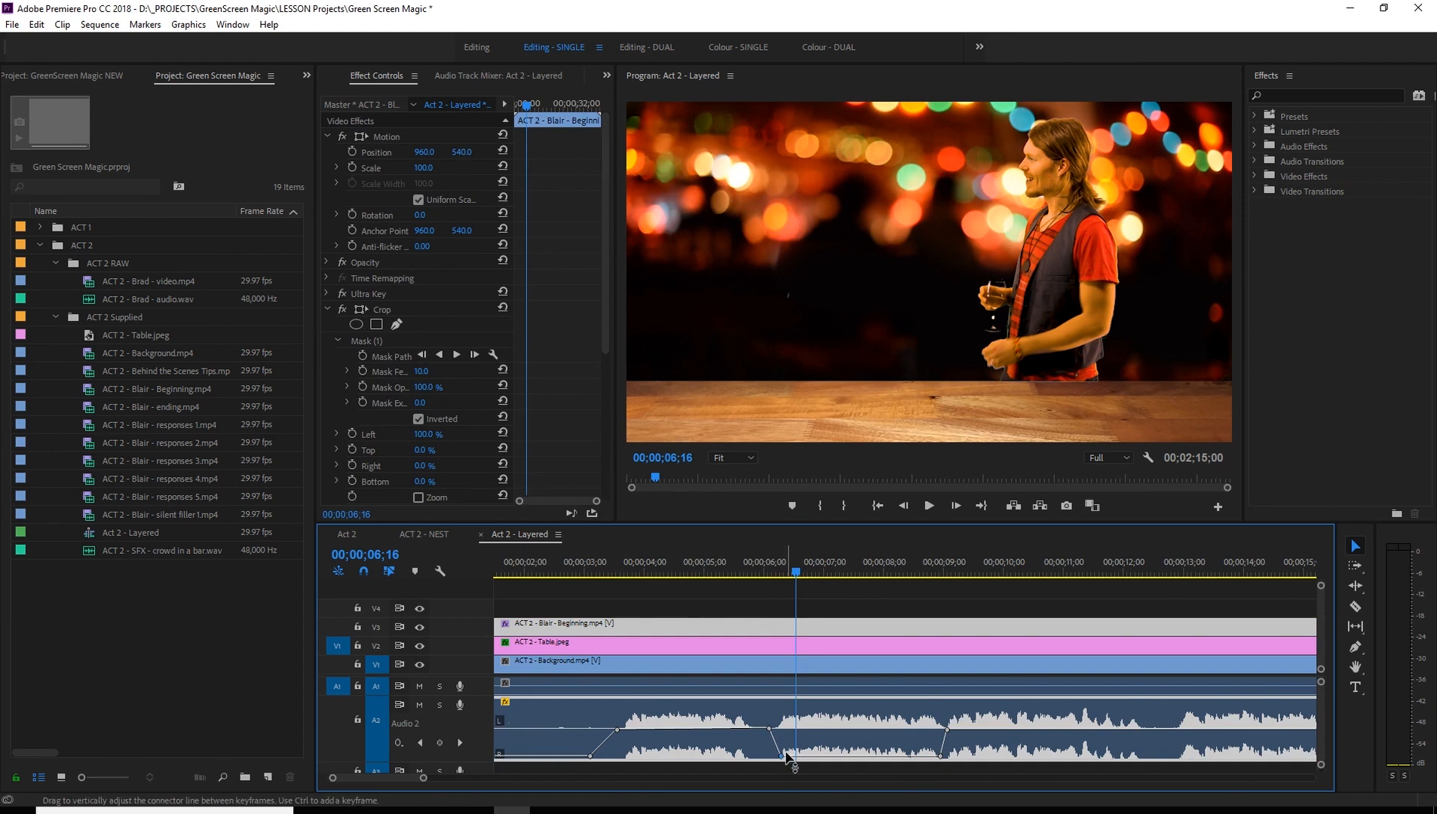
{"action": "left_click", "coordinate": [761, 571]}
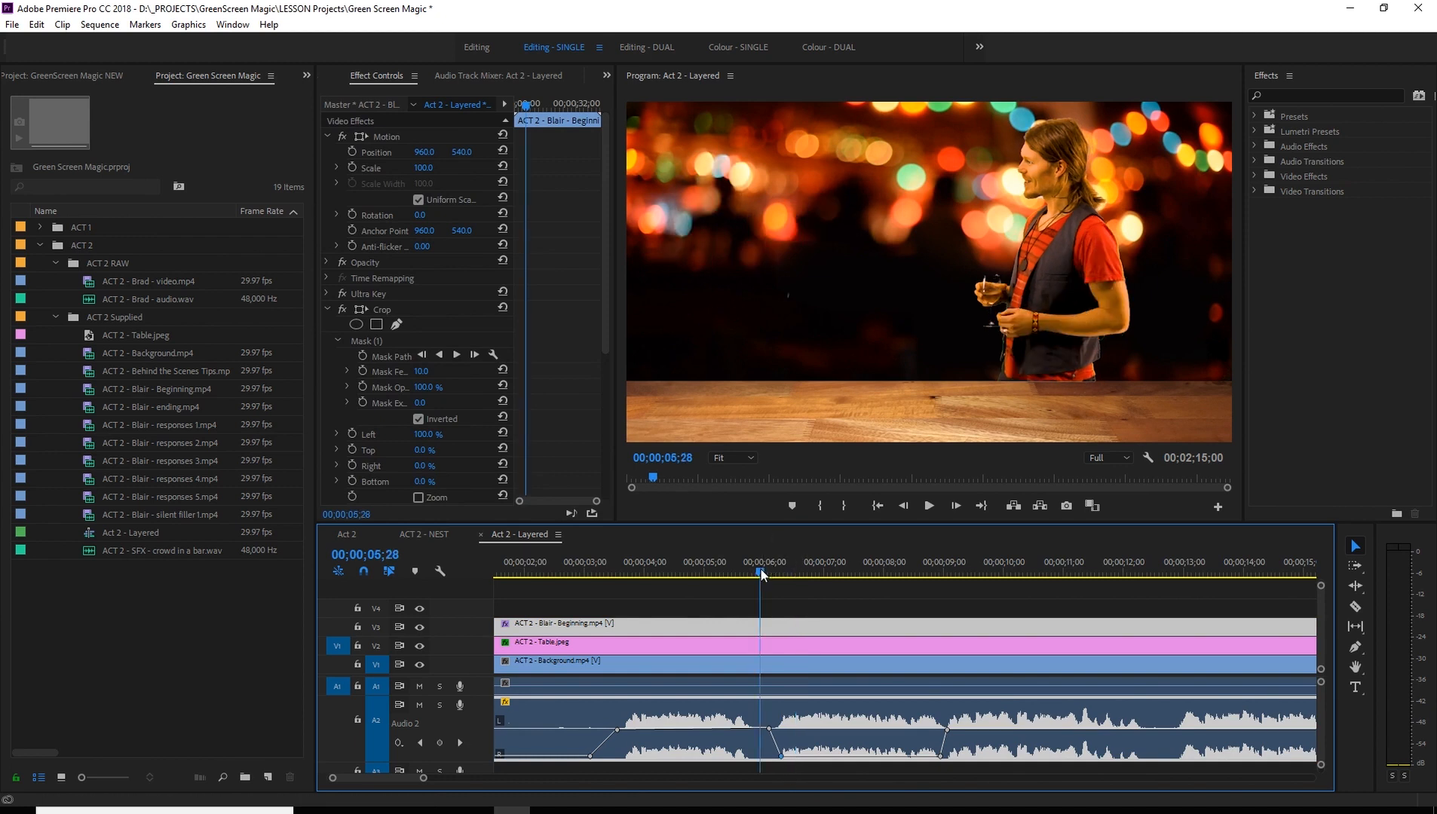
{"action": "key", "text": "space"}
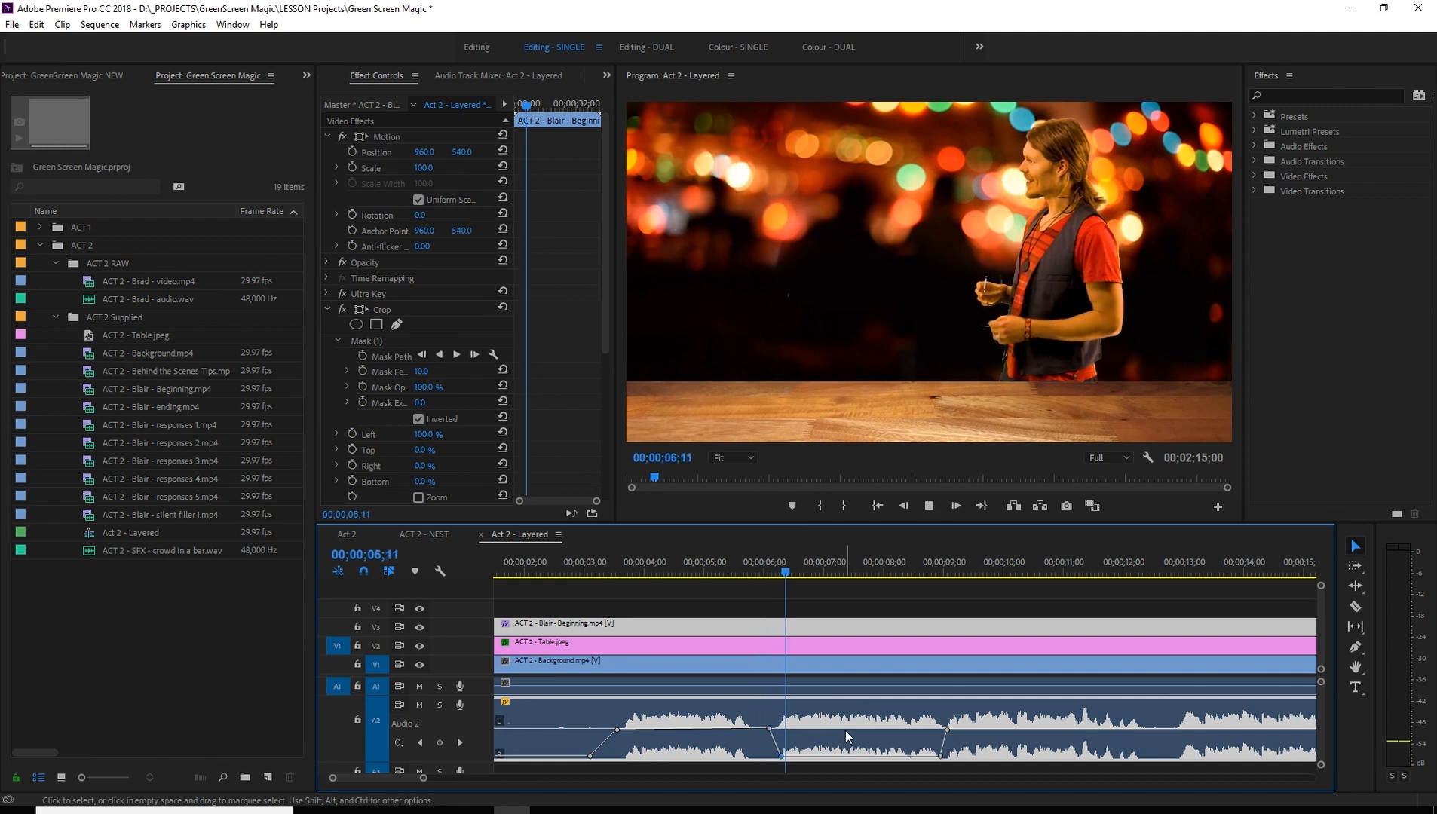
{"action": "key", "text": "space"}
{"action": "left_click", "coordinate": [730, 571]}
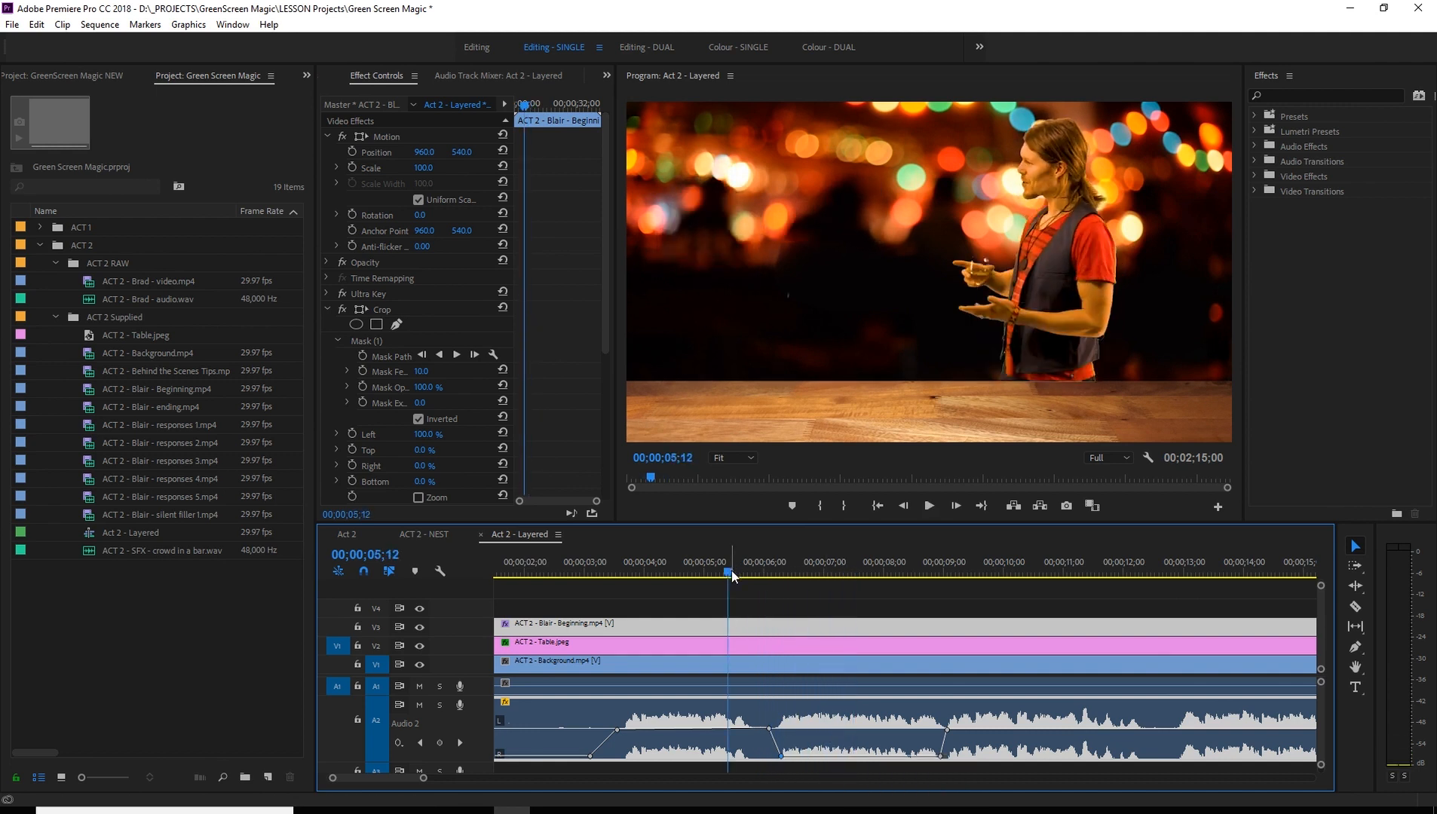
{"action": "key", "text": "space"}
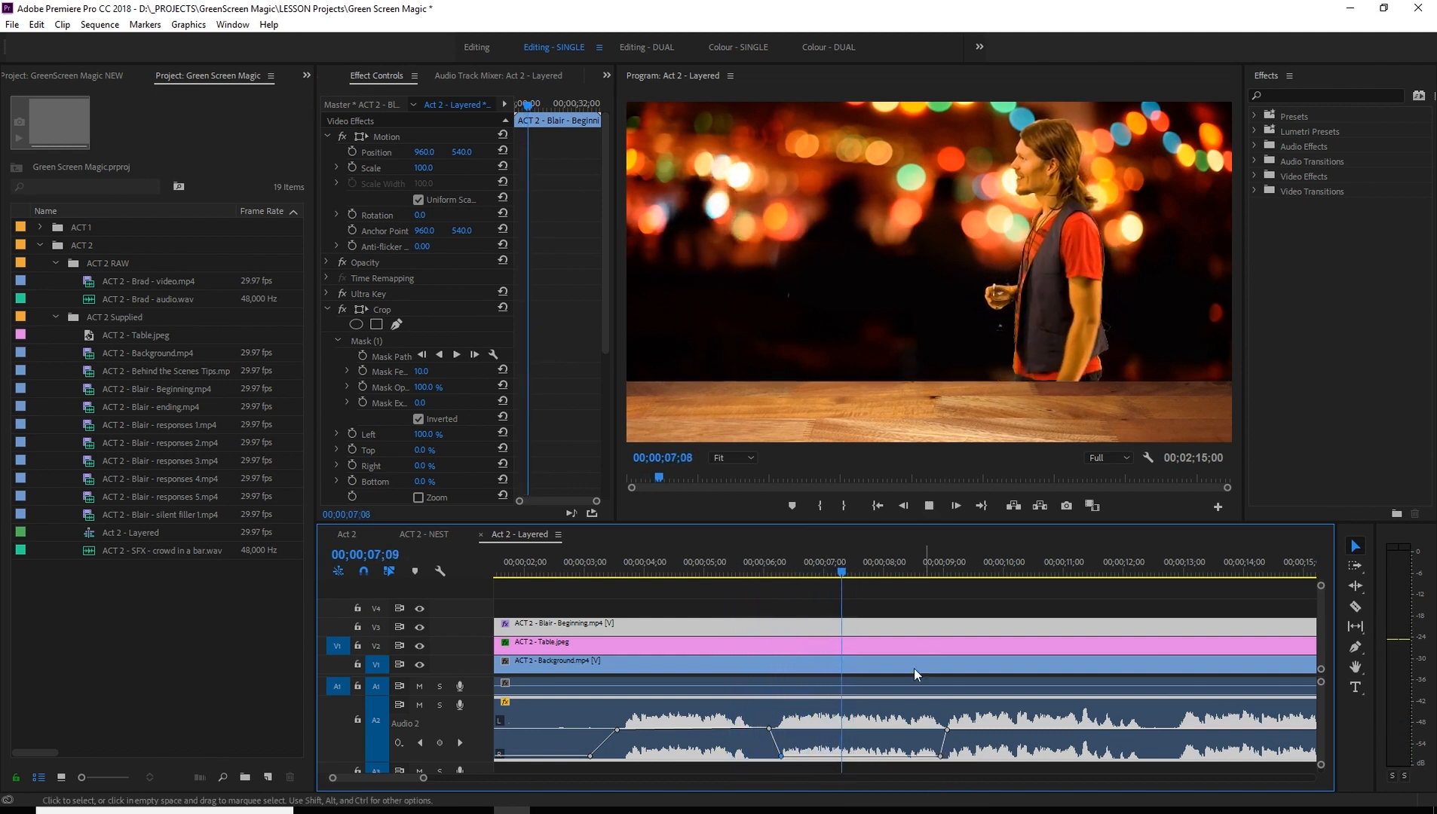
{"action": "key", "text": "space"}
- Play the dialogue on through the silenced section to 00;00;12;13, checking where the voice fades back in
{"action": "scroll", "coordinate": [713, 752], "scroll_direction": "down", "scroll_amount": 3}
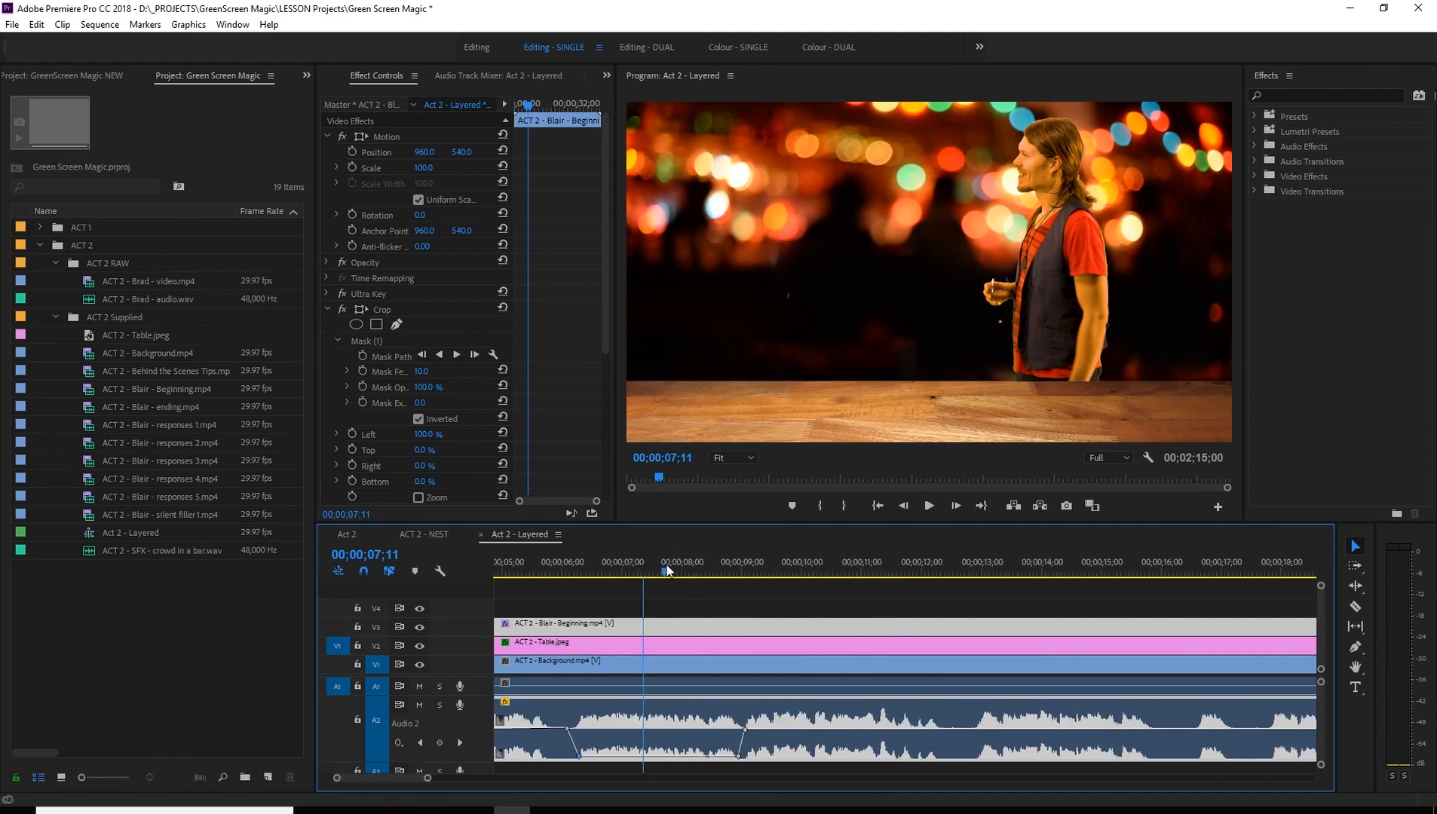
{"action": "left_click_drag", "start_coordinate": [646, 571], "coordinate": [612, 585]}
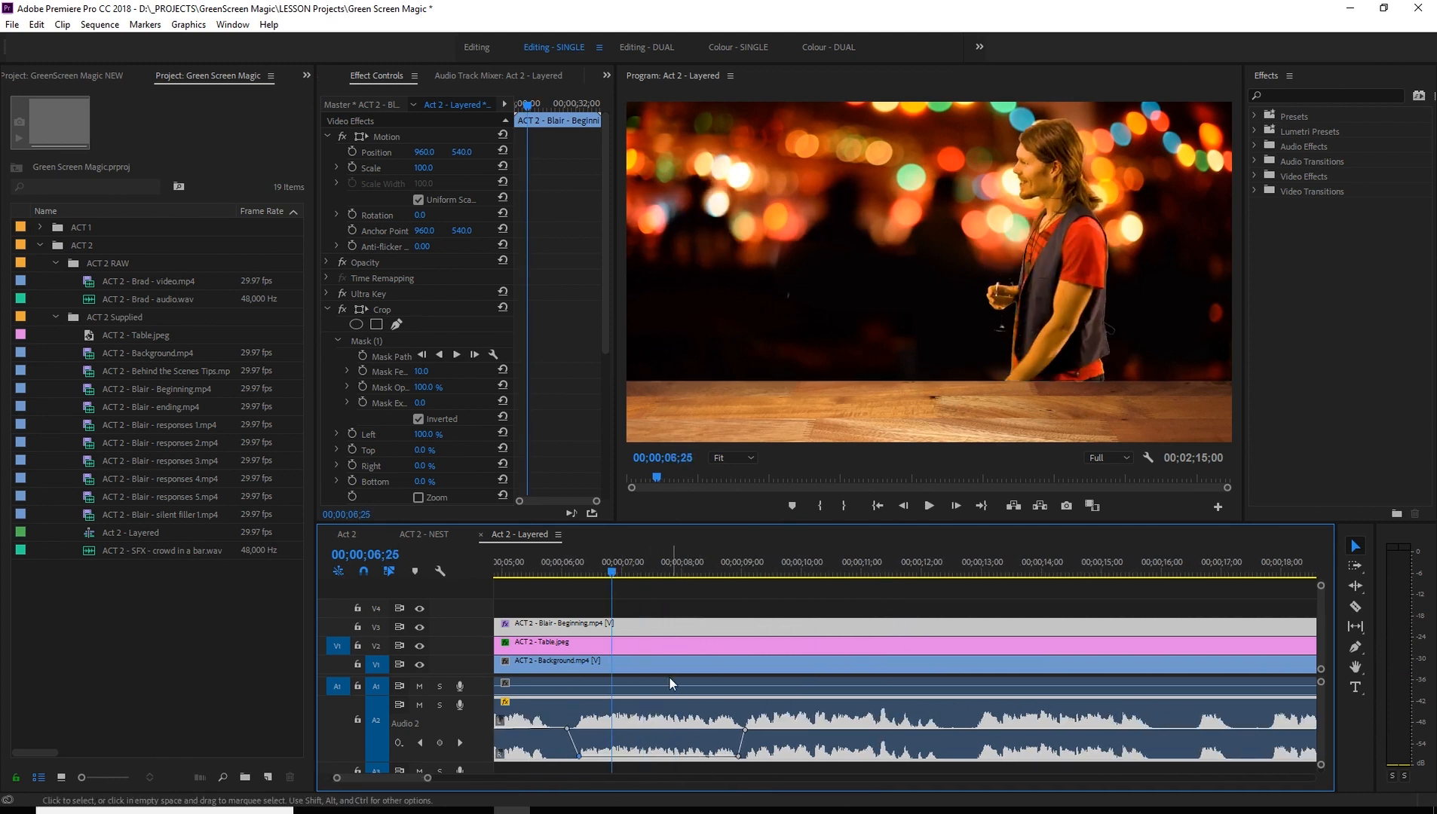
{"action": "scroll", "coordinate": [663, 679], "scroll_direction": "up", "scroll_amount": 2}
{"action": "left_click", "coordinate": [620, 572]}
{"action": "key", "text": "space"}
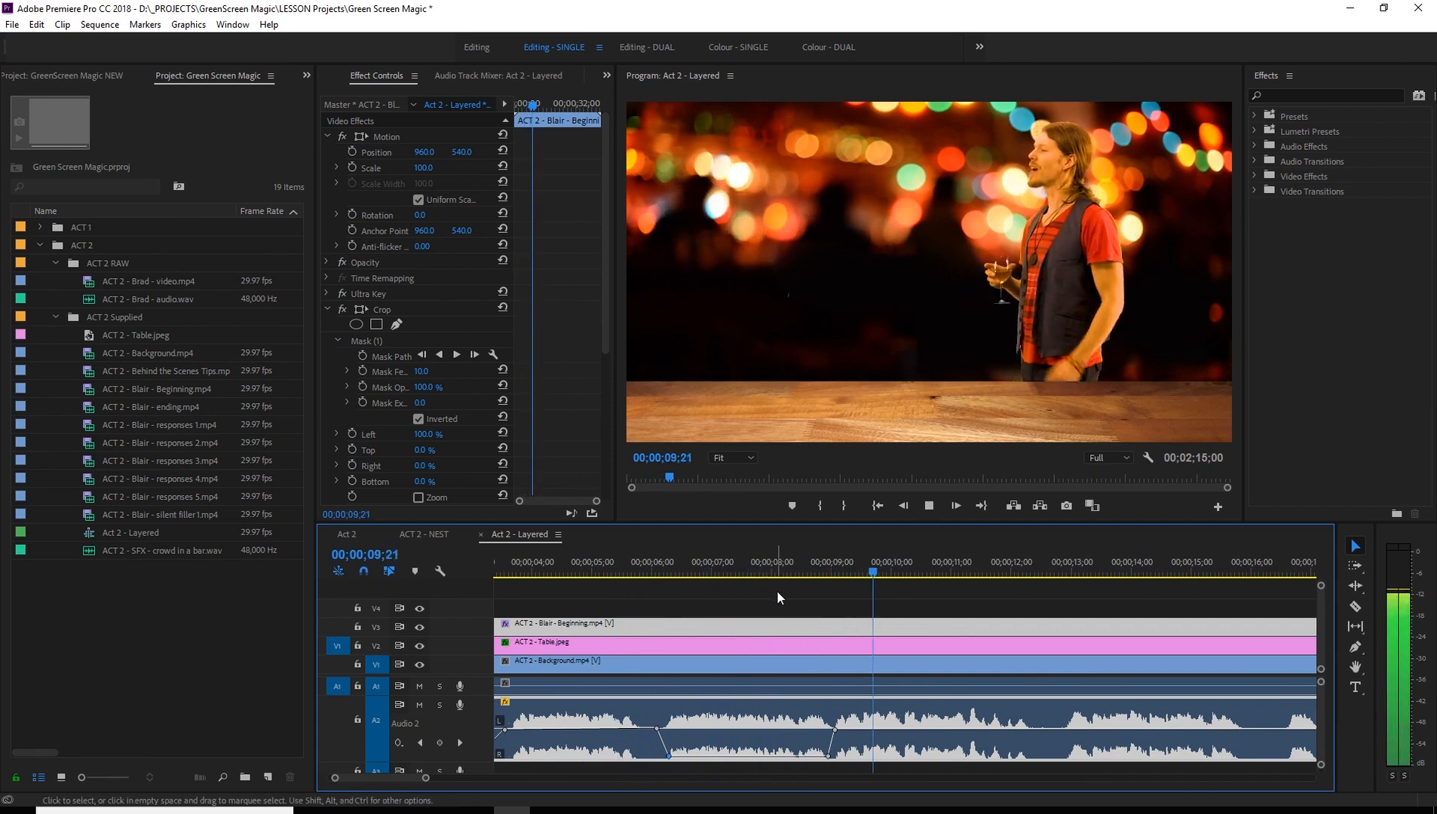
{"action": "key", "text": "space"}
{"action": "scroll", "coordinate": [827, 635], "scroll_direction": "down", "scroll_amount": 3}
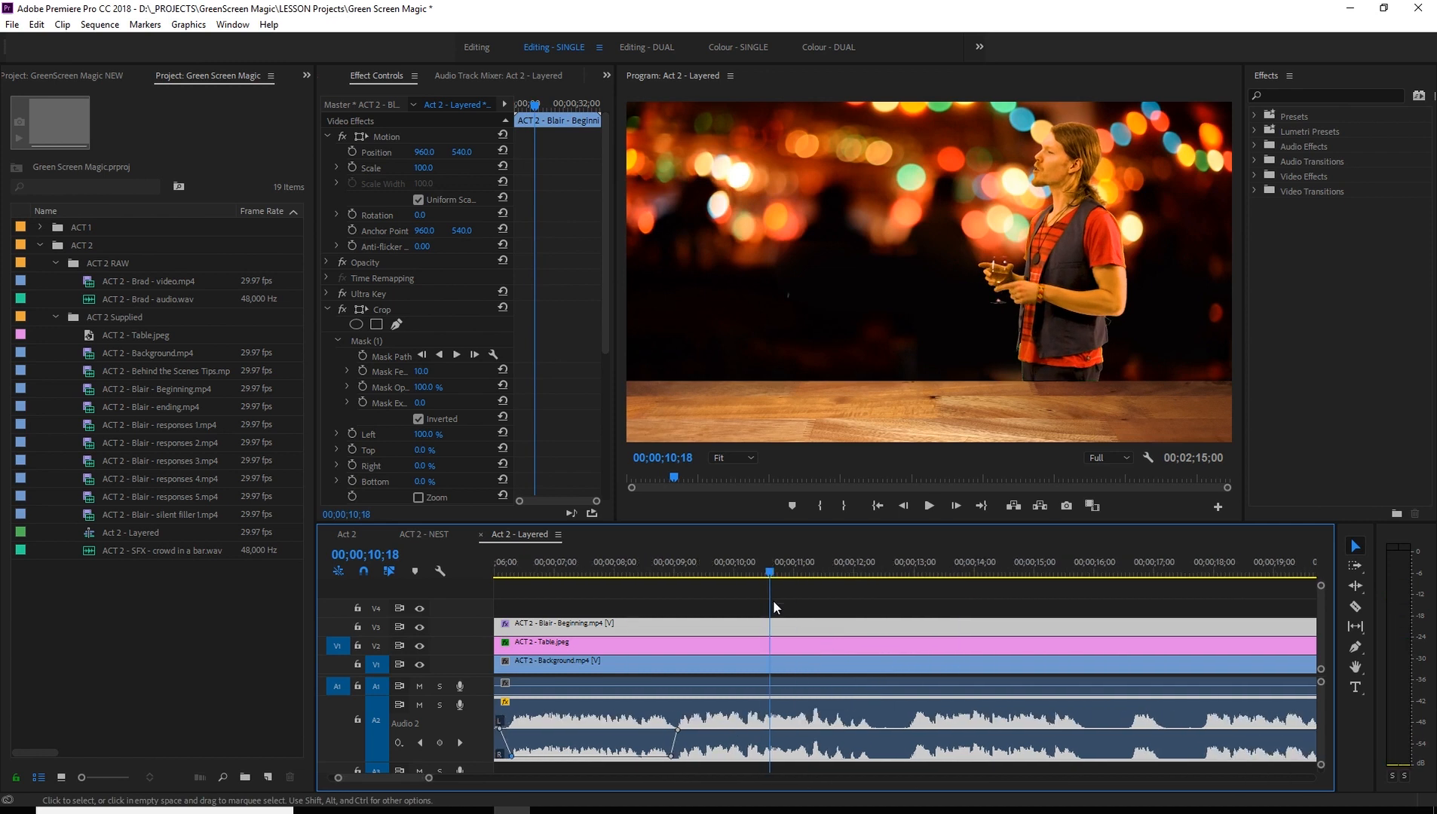
{"action": "key", "text": "space"}
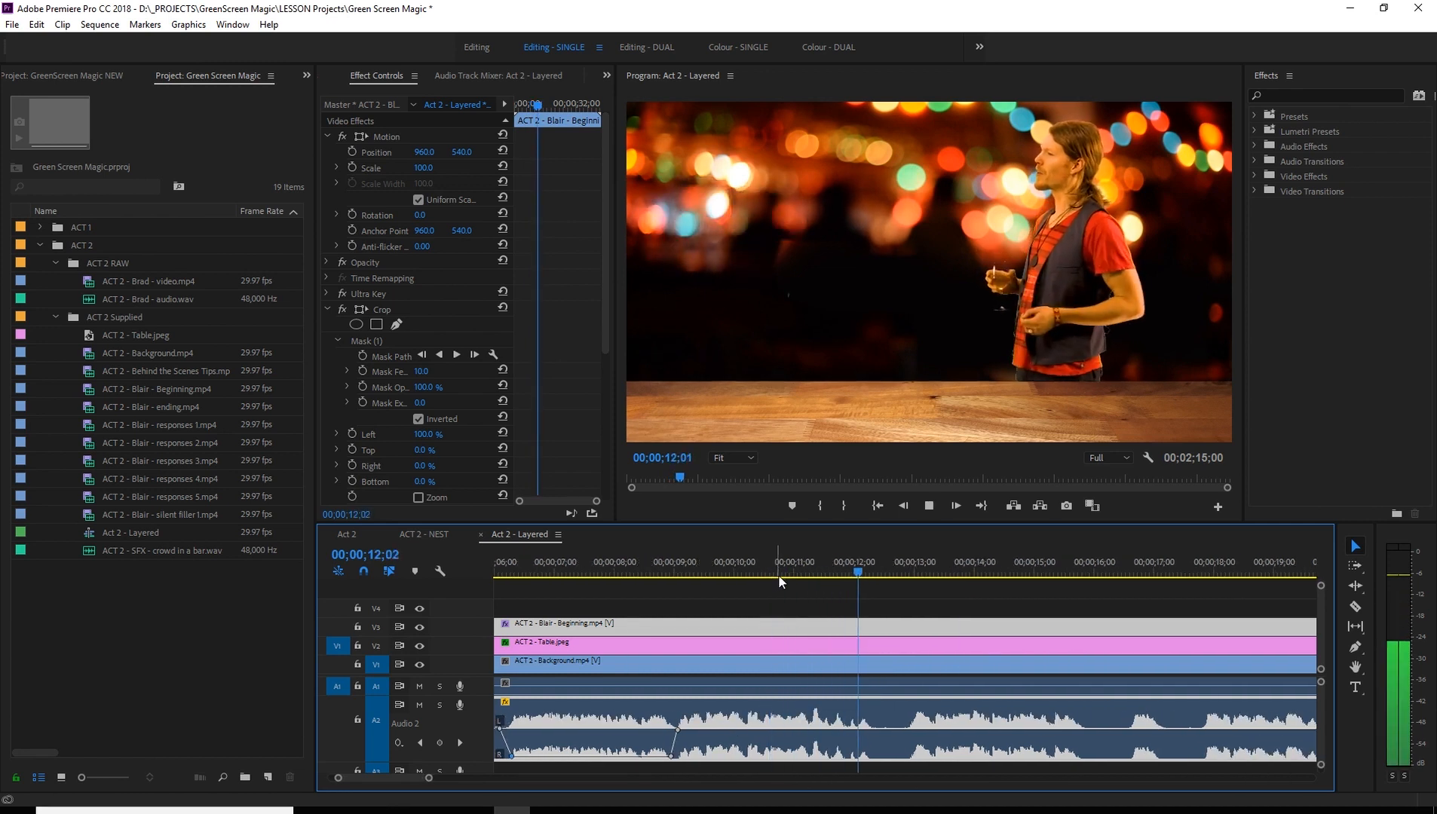
{"action": "key", "text": "space"}
{"action": "scroll", "coordinate": [673, 659], "scroll_direction": "up", "scroll_amount": 5}
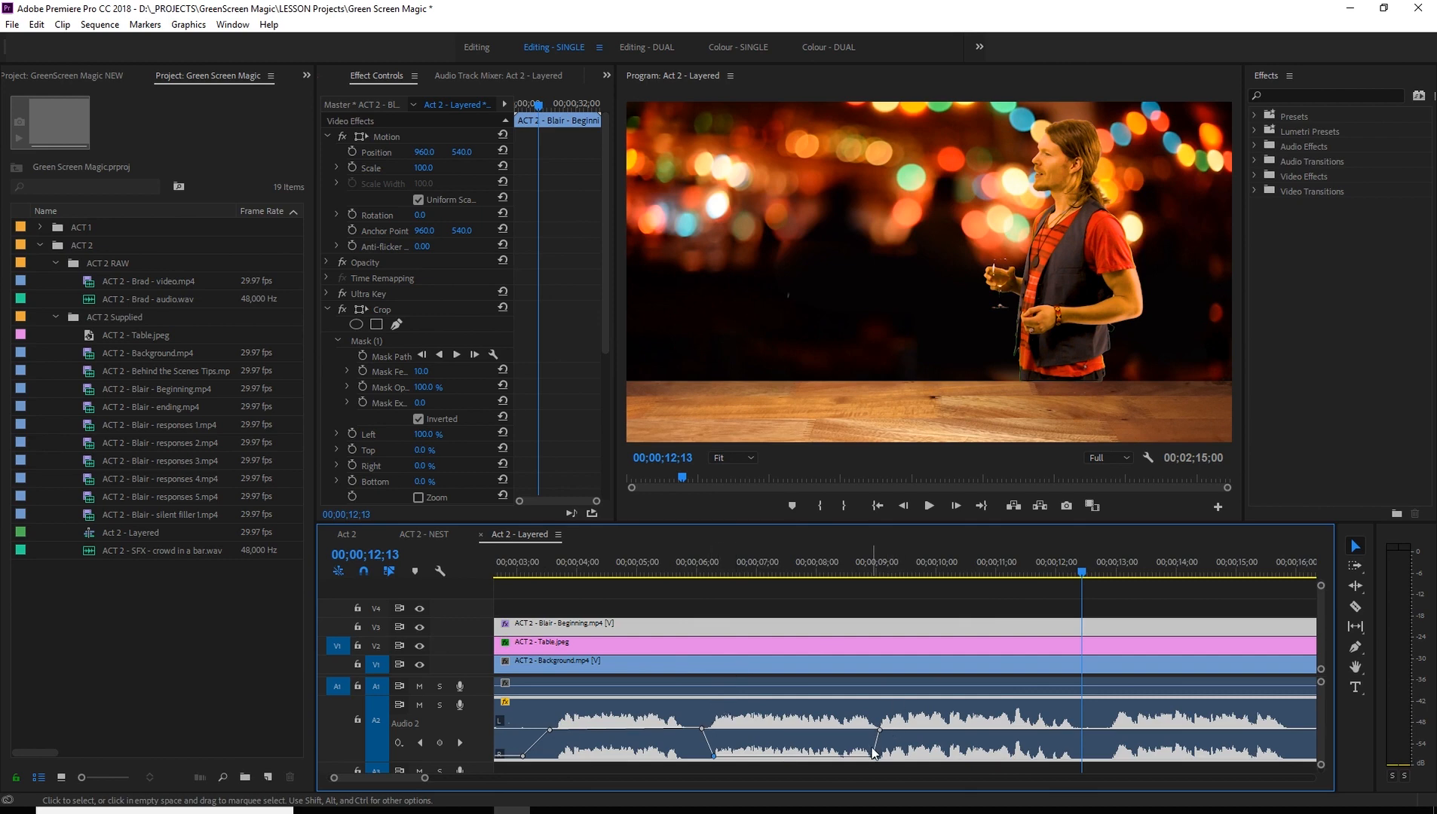
- Examine the Act 2 sequence between 00;00;09;23 and 00;00;11;13 for reference, and return to the Act 2 - Layered sequence
{"action": "left_click", "coordinate": [345, 535]}
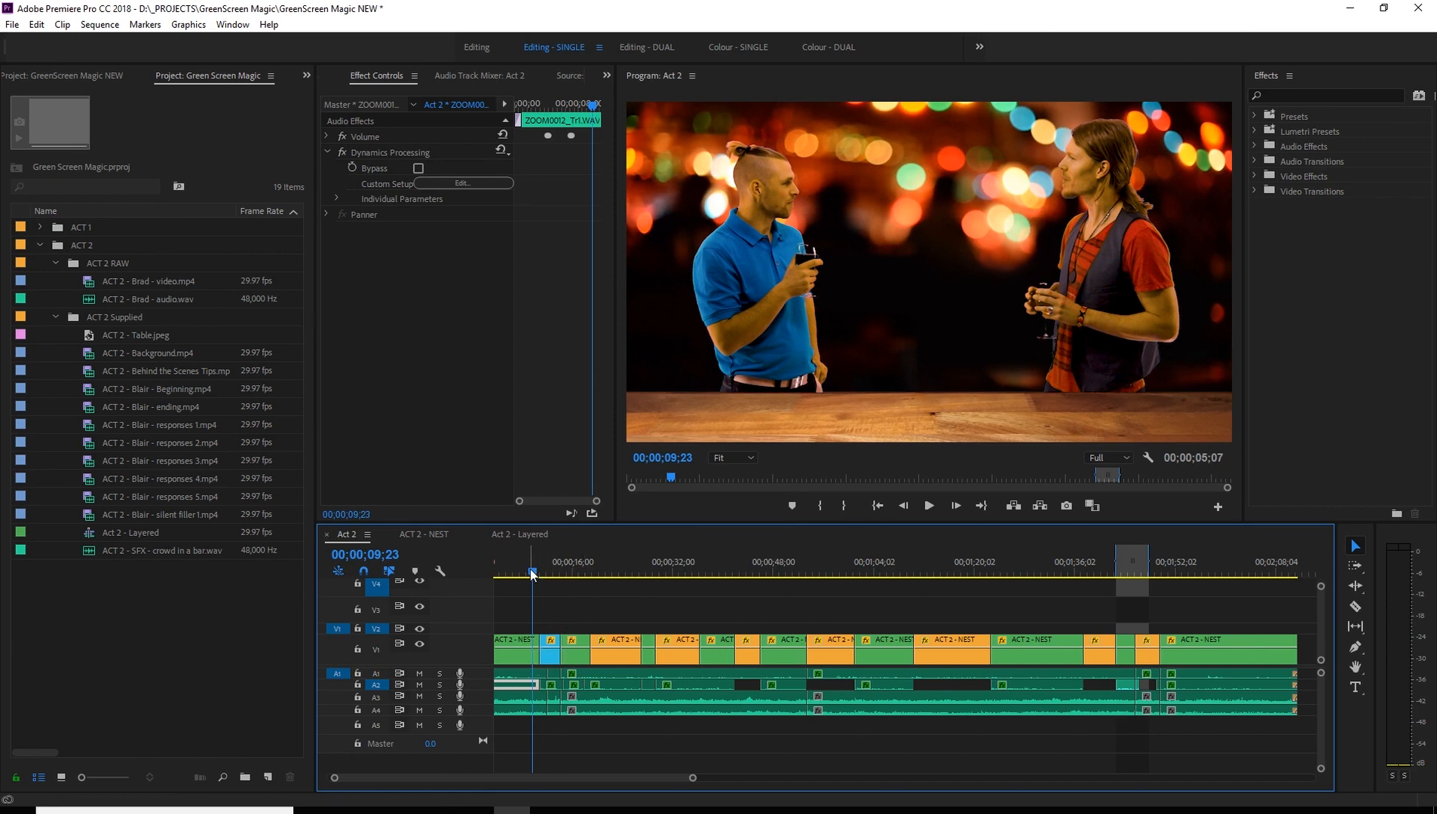
{"action": "left_click_drag", "start_coordinate": [537, 571], "coordinate": [542, 574]}
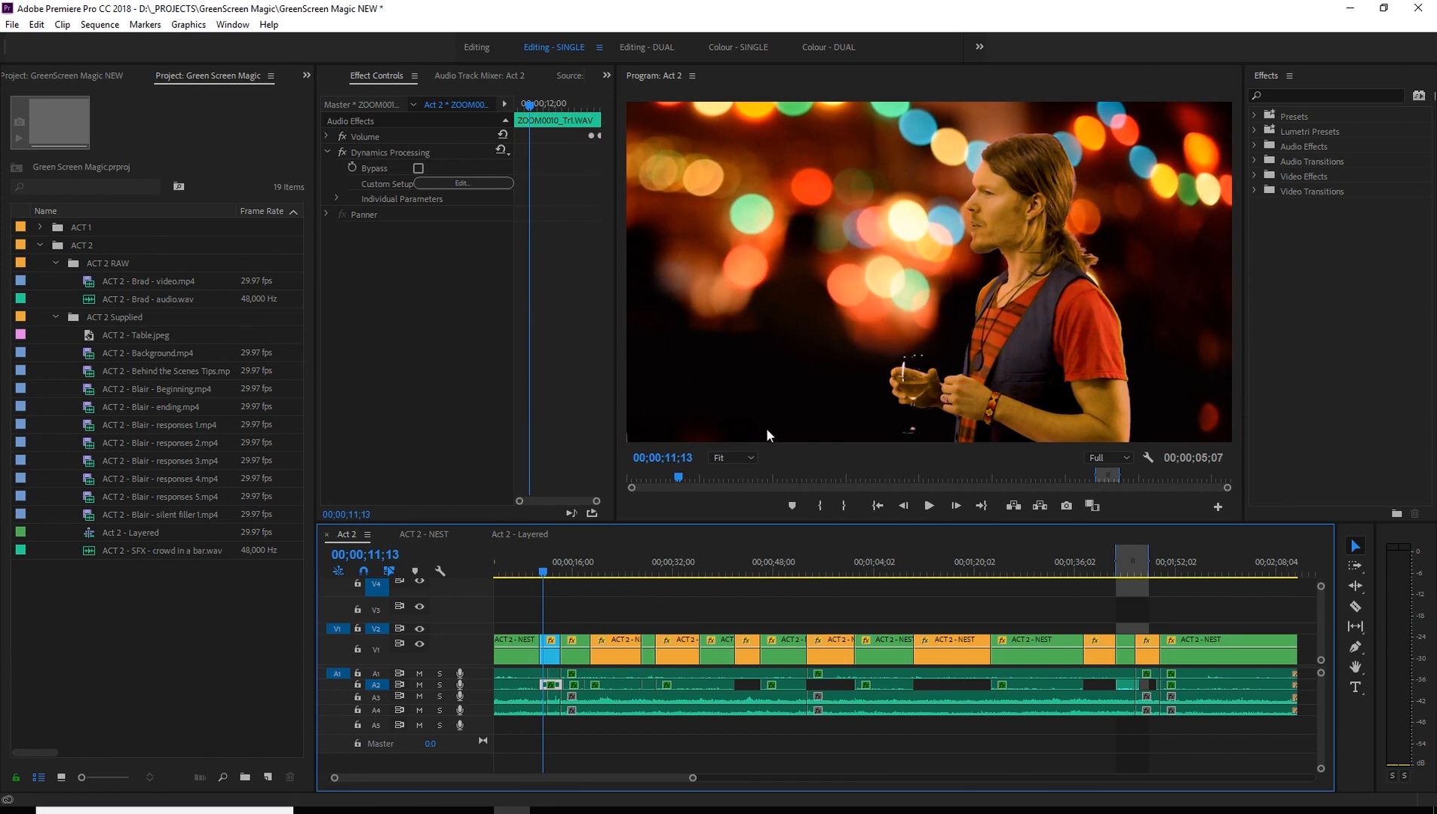
{"action": "left_click", "coordinate": [531, 535]}
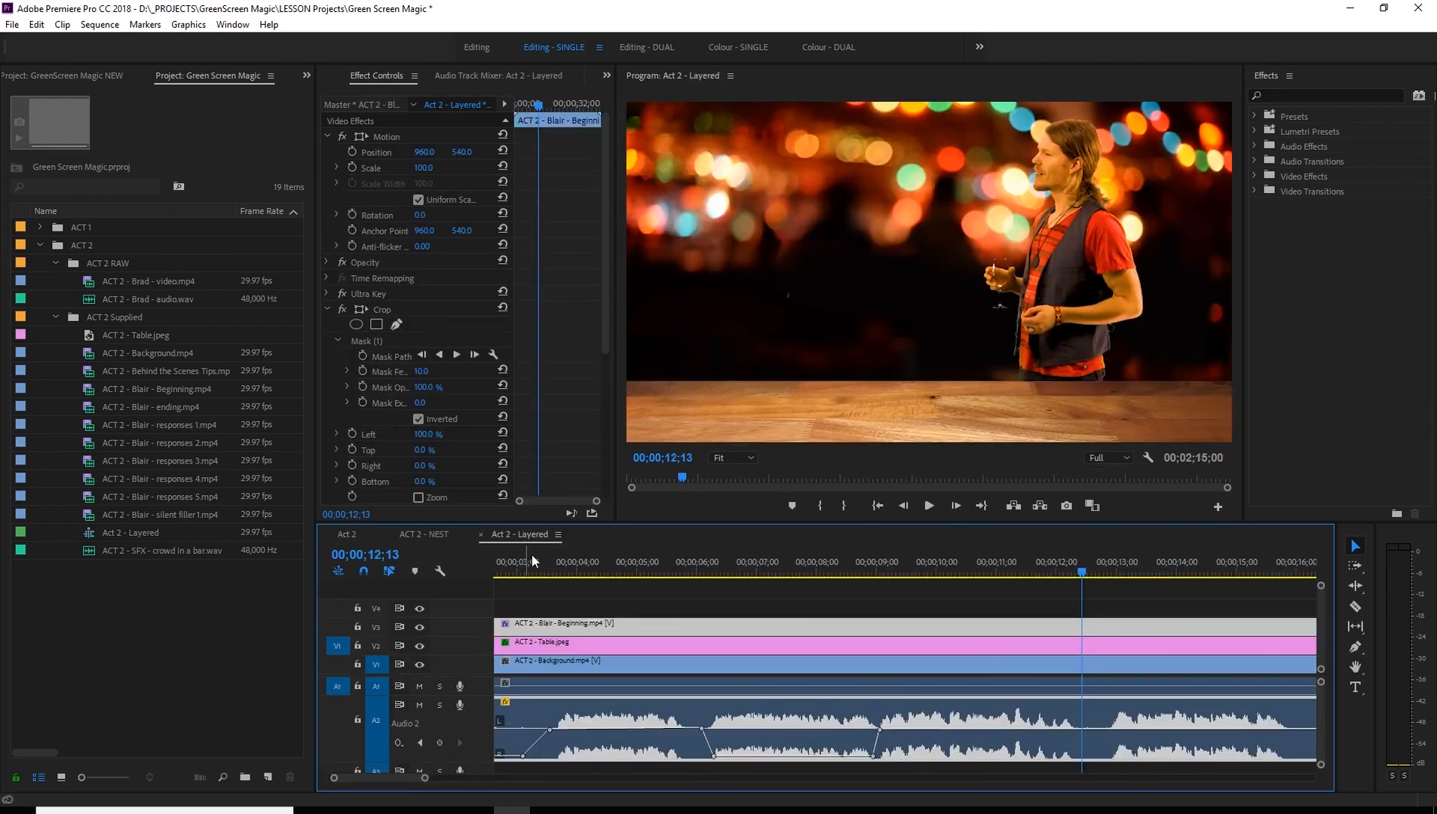
- Play the layered sequence from 00;00;08;19 to 00;00;16;04 to find the next pause in the dialogue
{"action": "left_click", "coordinate": [857, 571]}
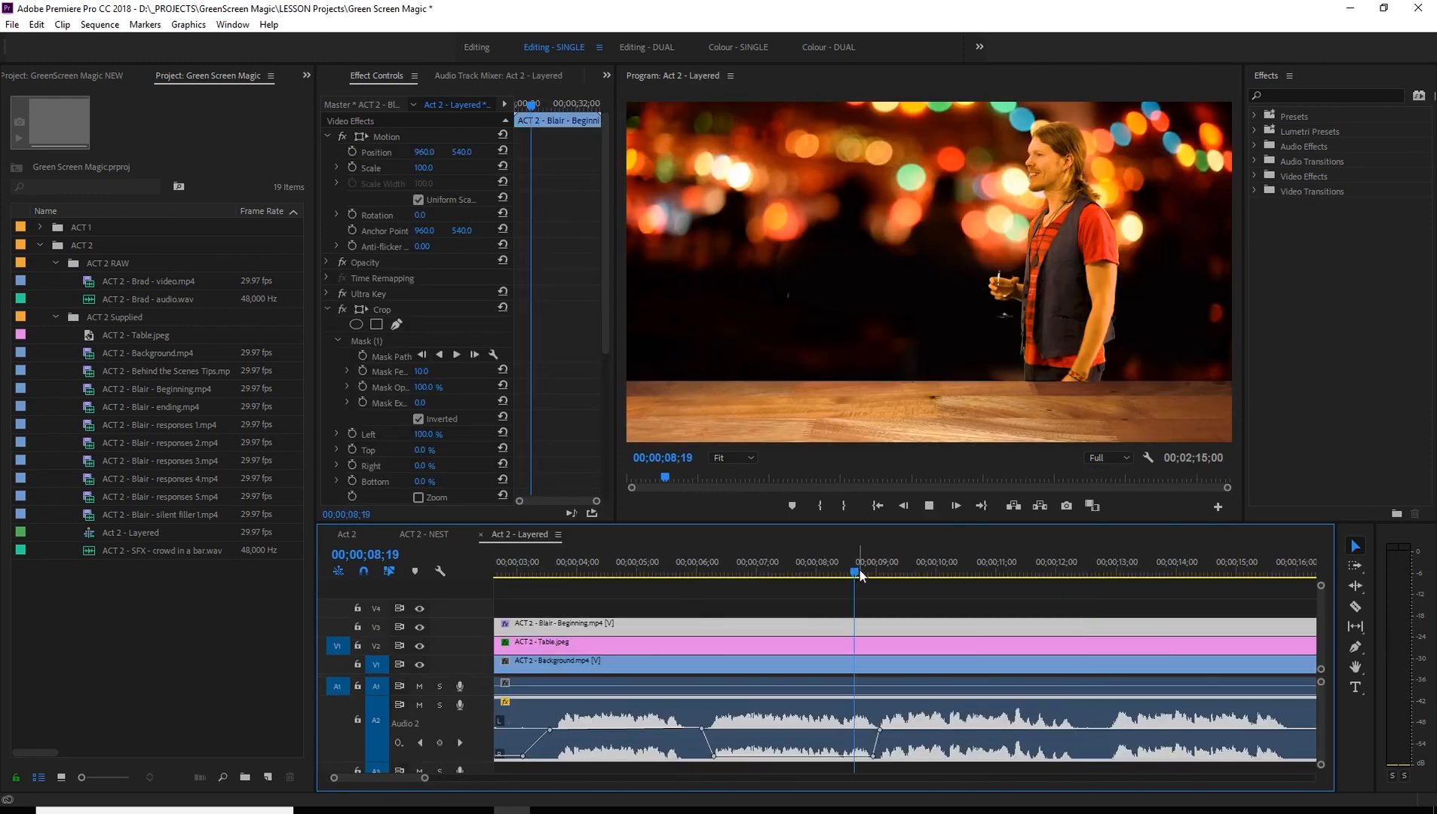
{"action": "key", "text": "space"}
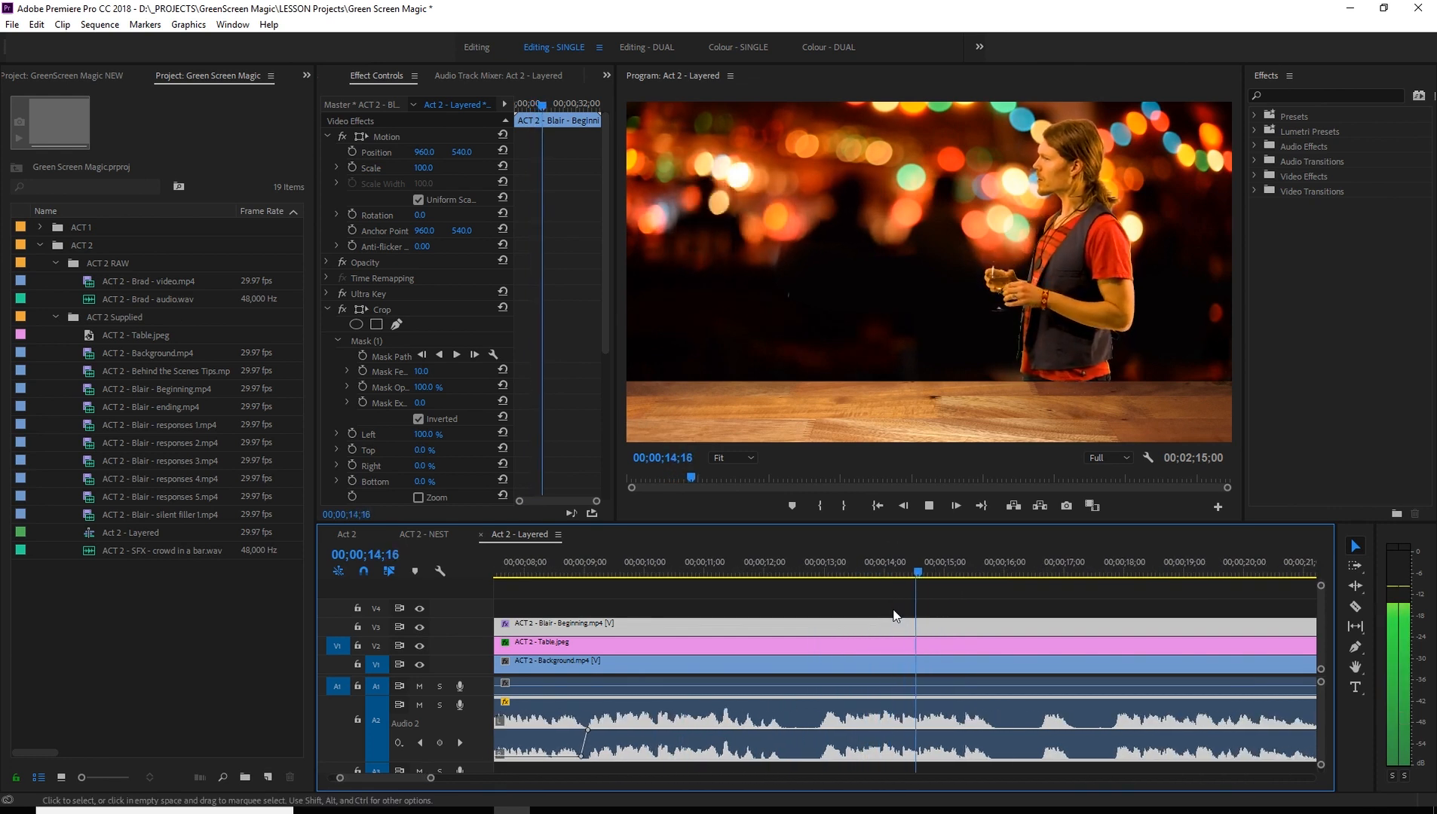
{"action": "key", "text": "space"}
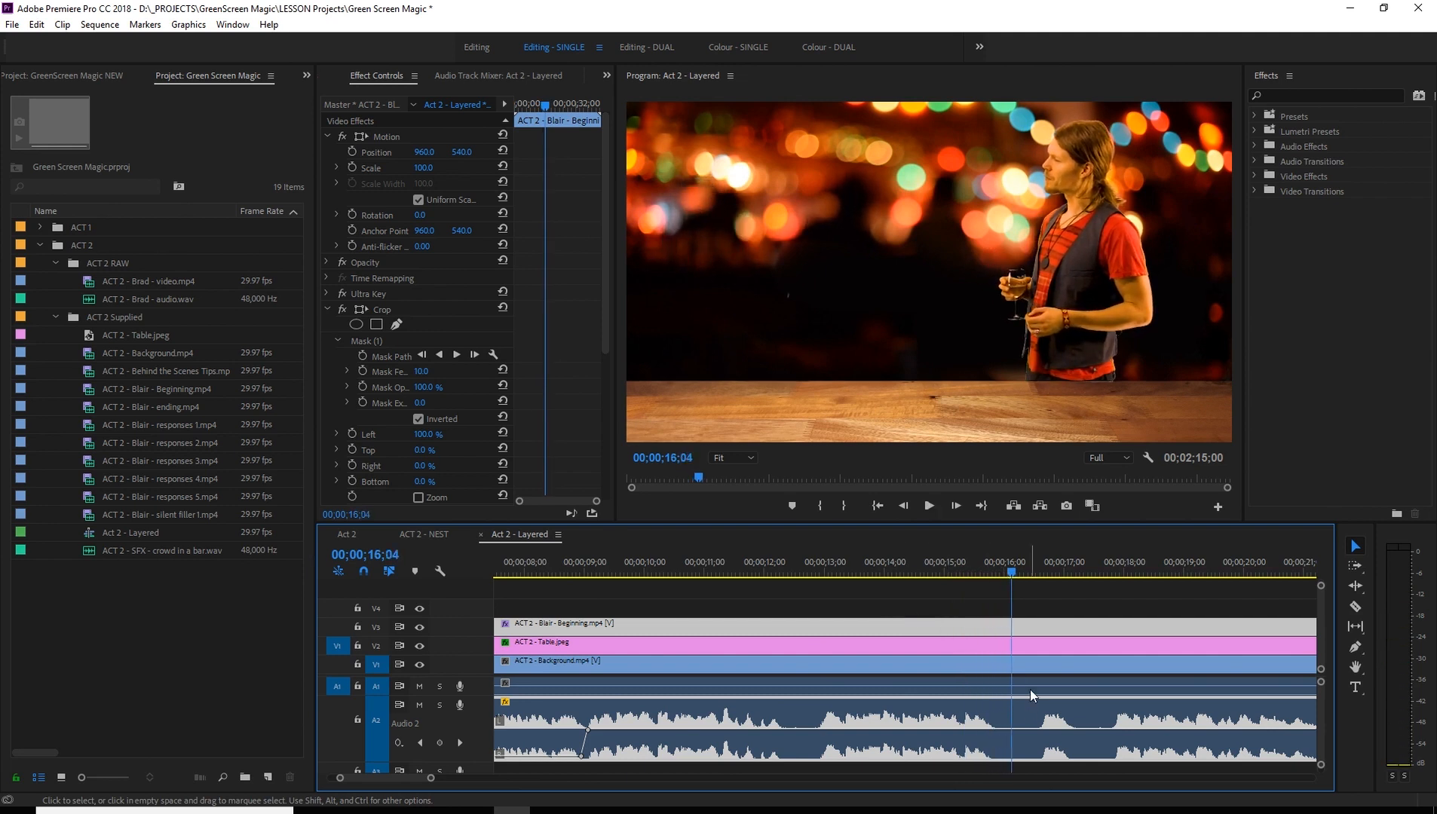
- Play on to 00;00;16;28, add two volume keyframes in the pause just before it, and move to the later pause at 00;00;40;12
{"action": "key", "text": "space"}
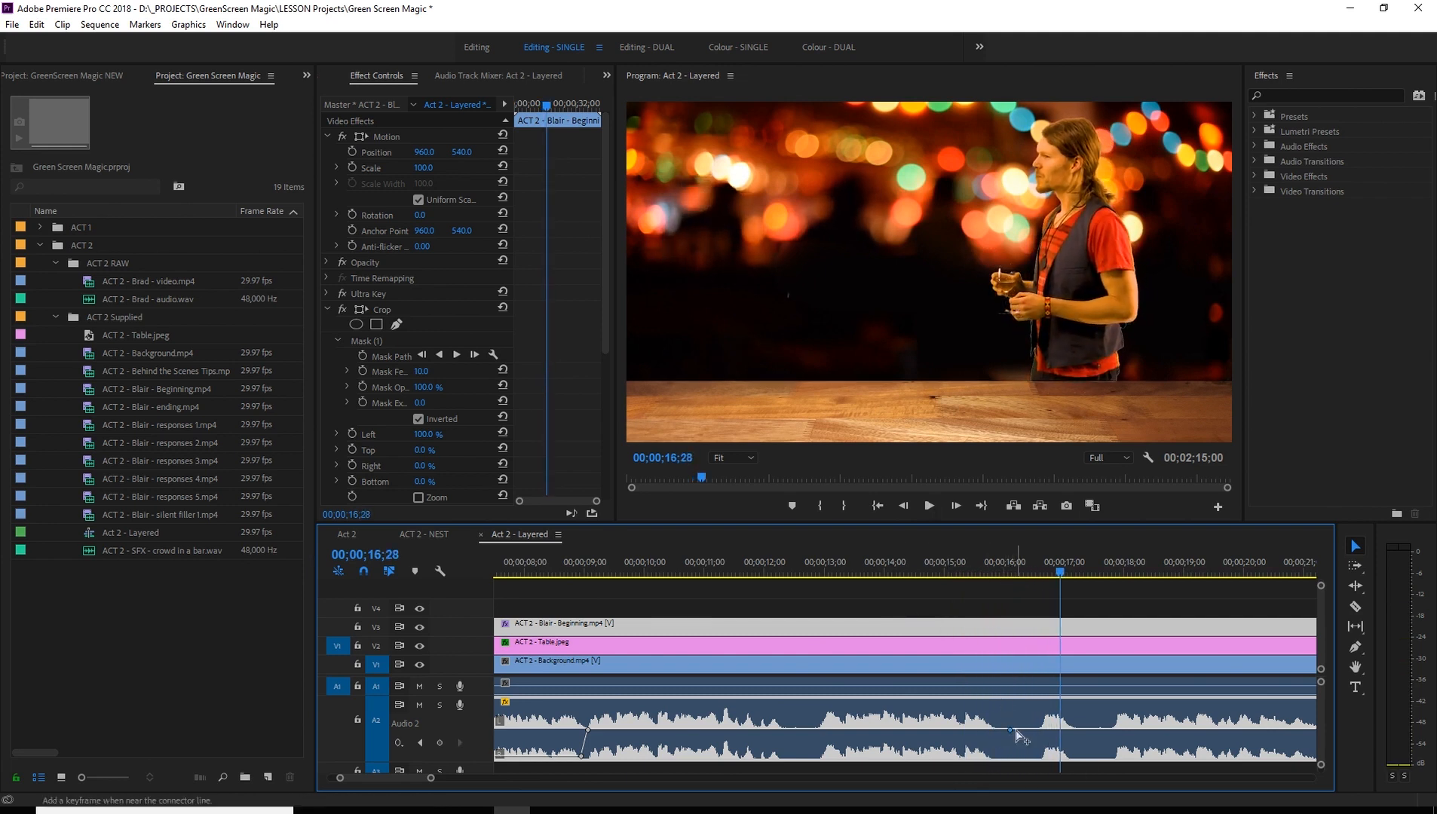
{"action": "scroll", "coordinate": [1054, 712], "scroll_direction": "down", "scroll_amount": 5}
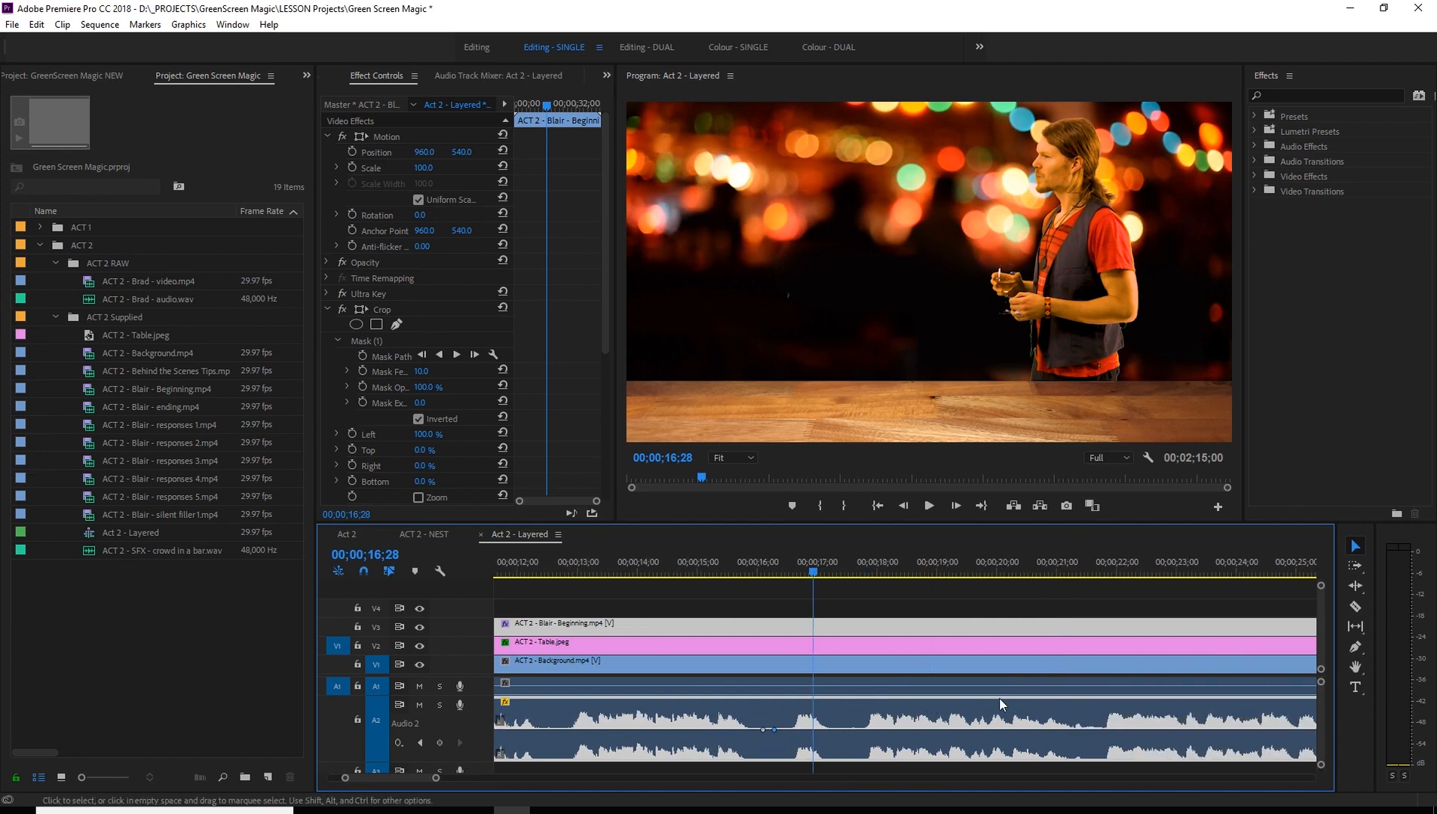
{"action": "scroll", "coordinate": [987, 694], "scroll_direction": "down", "scroll_amount": 1}
{"action": "left_click_drag", "start_coordinate": [772, 575], "coordinate": [1100, 588]}
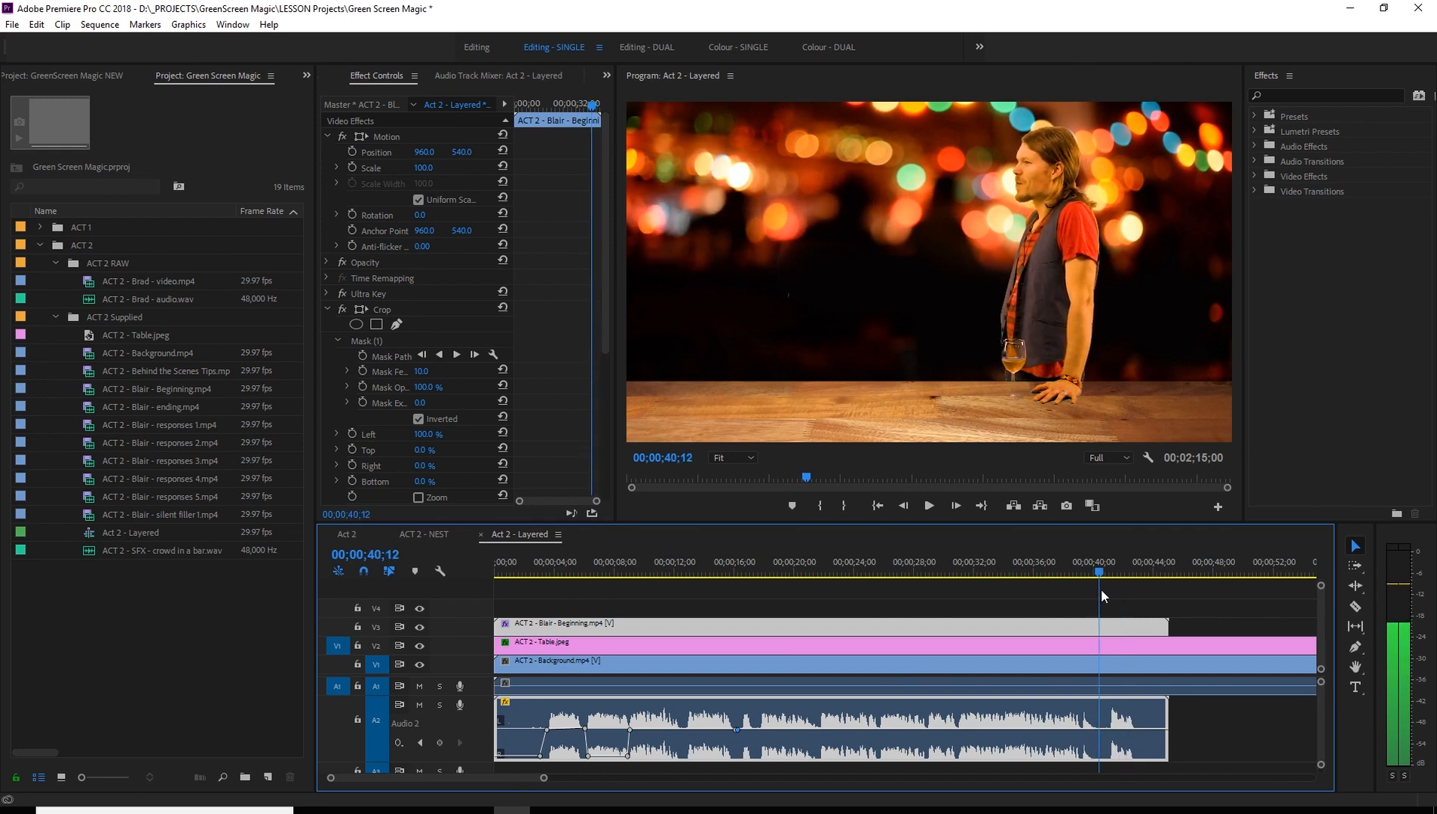
- Add two volume keyframes just after 00;00;40;12 and lower the stretch back to the previous keyframe pair to -oo dB
{"action": "key", "text": "equal"}
{"action": "key", "text": "equal"}
{"action": "key", "text": "equal"}
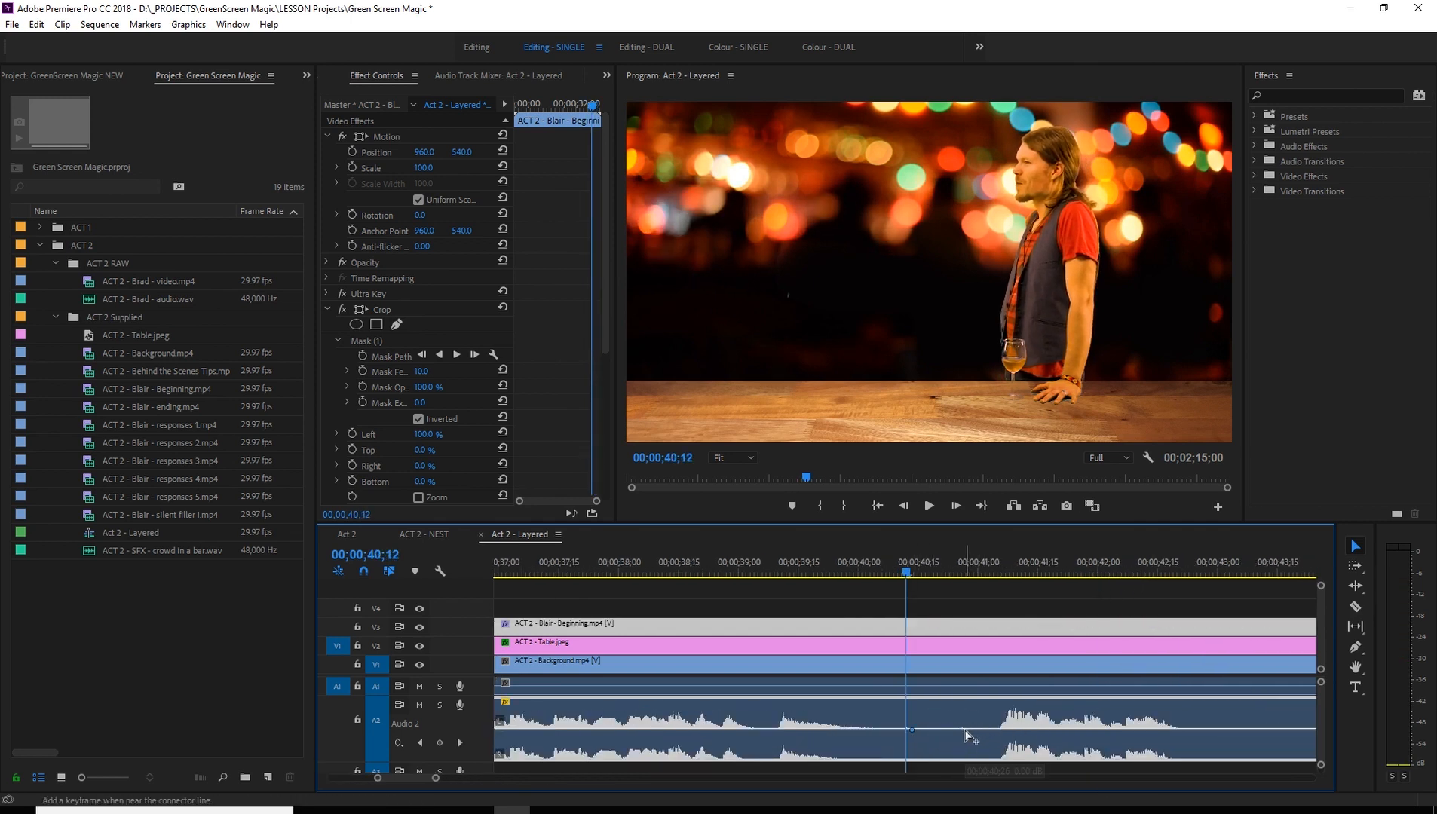
{"action": "left_click_drag", "start_coordinate": [852, 742], "coordinate": [854, 757]}
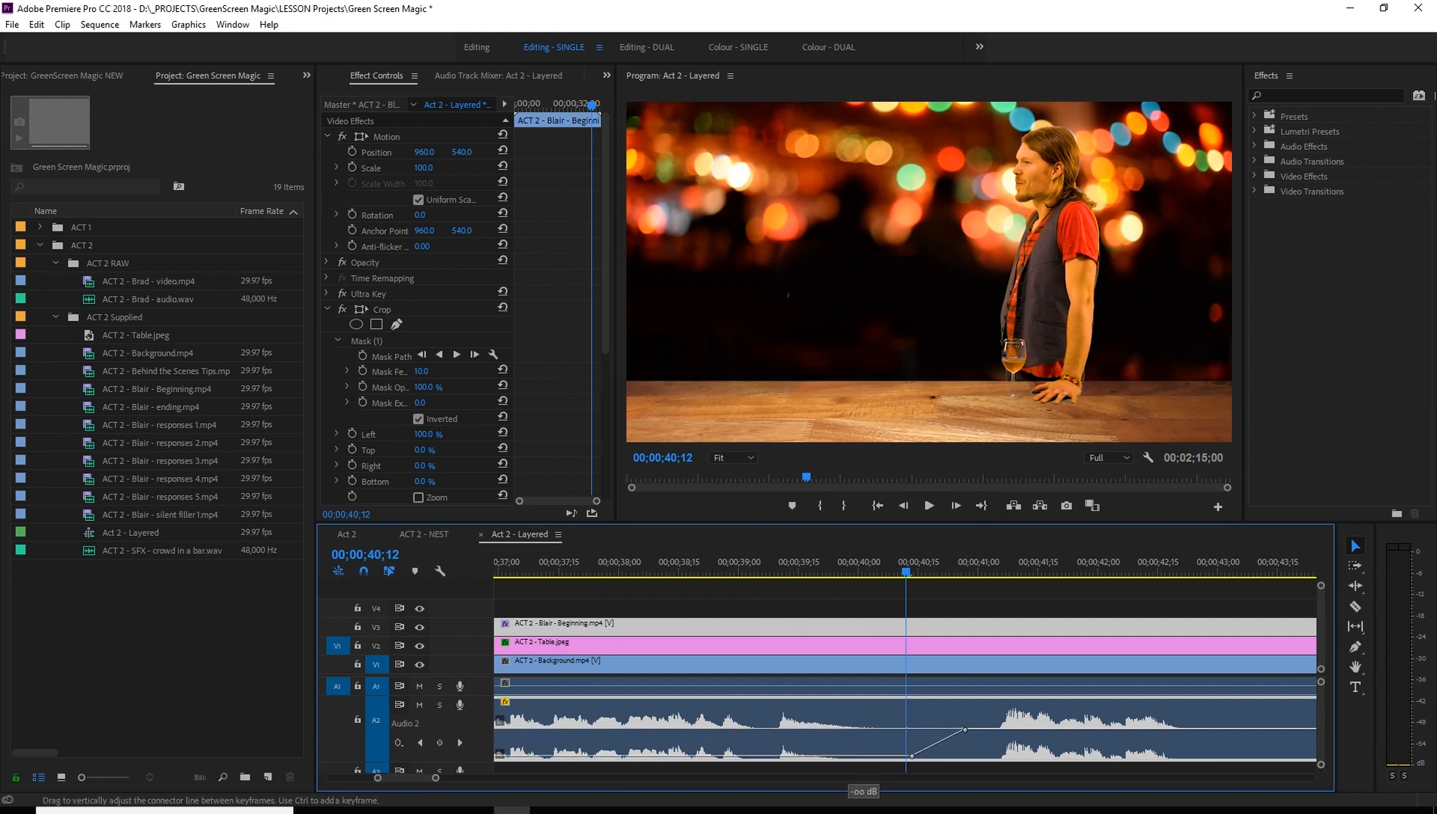
- Play the fade-up from 00;00;40;11 through the last line to 00;00;44;02
{"action": "left_click", "coordinate": [778, 573]}
{"action": "key", "text": "space"}
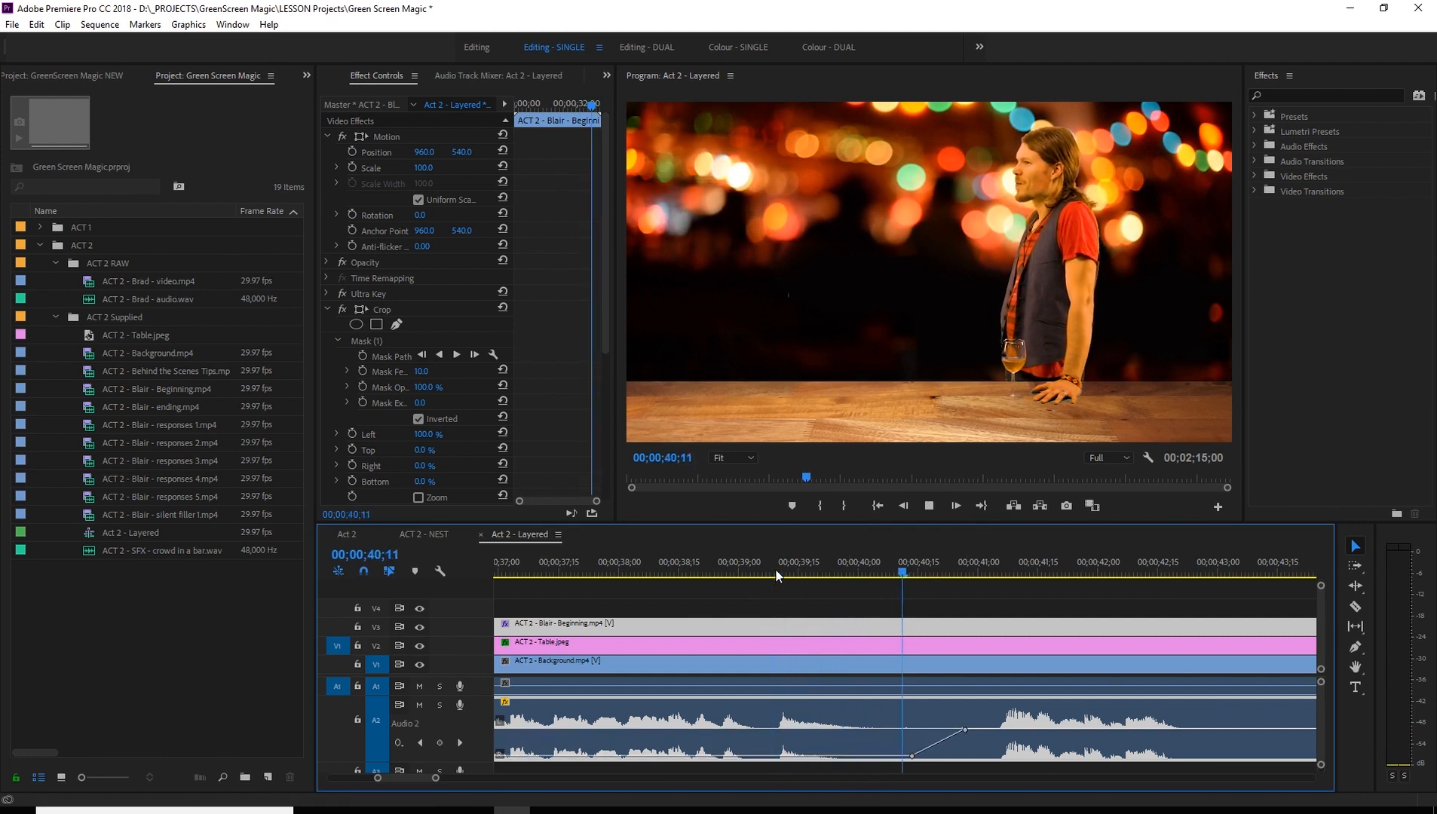
{"action": "scroll", "coordinate": [1124, 676], "scroll_direction": "down", "scroll_amount": 2}
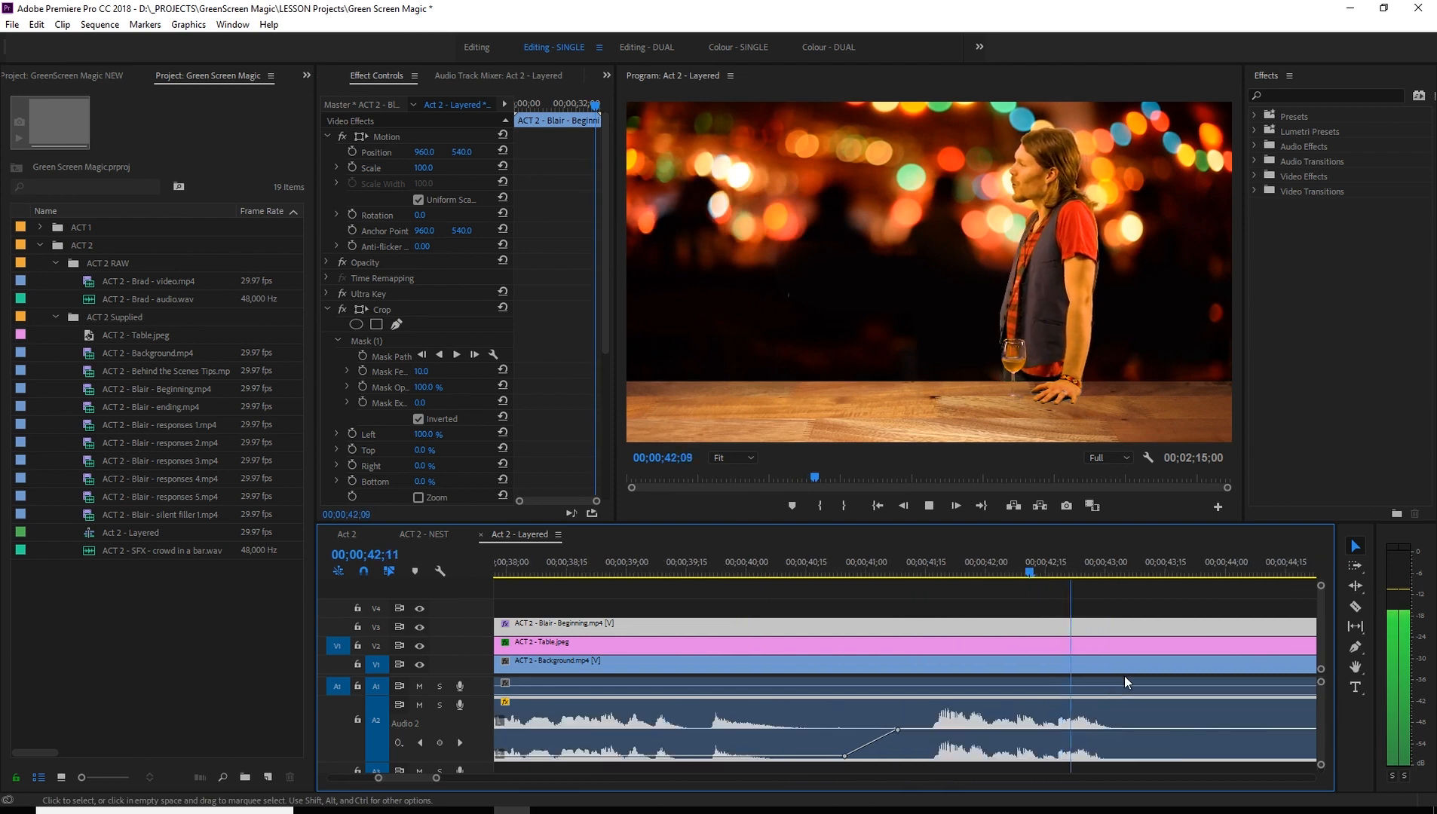
{"action": "key", "text": "minus"}
{"action": "key", "text": "minus"}
{"action": "key", "text": "space"}
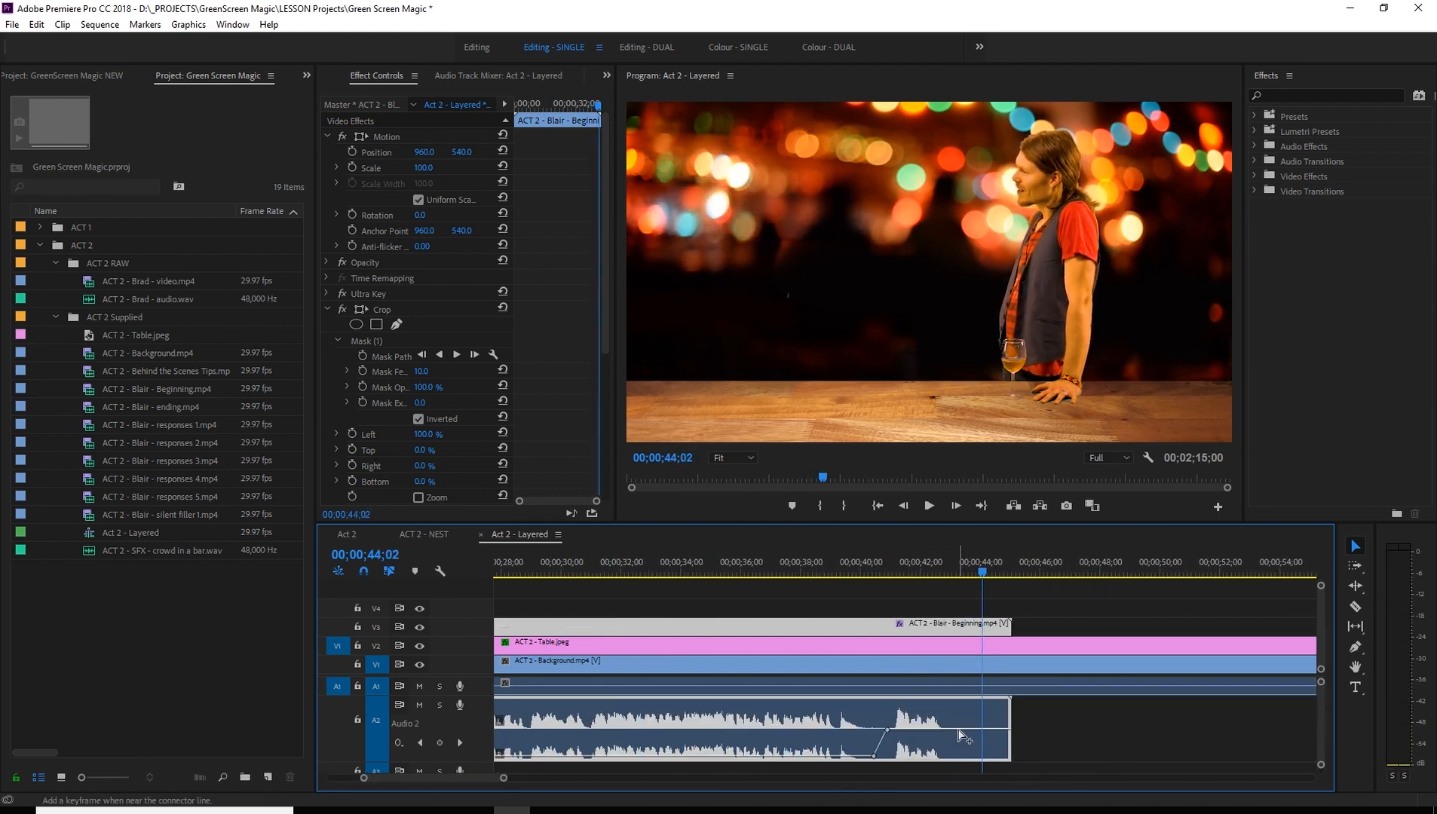
- Add two volume keyframes after the last line, before 00;00;44;02, and pull the second one down to fade out the clip's end
{"action": "left_click", "coordinate": [973, 730], "text": "ctrl"}
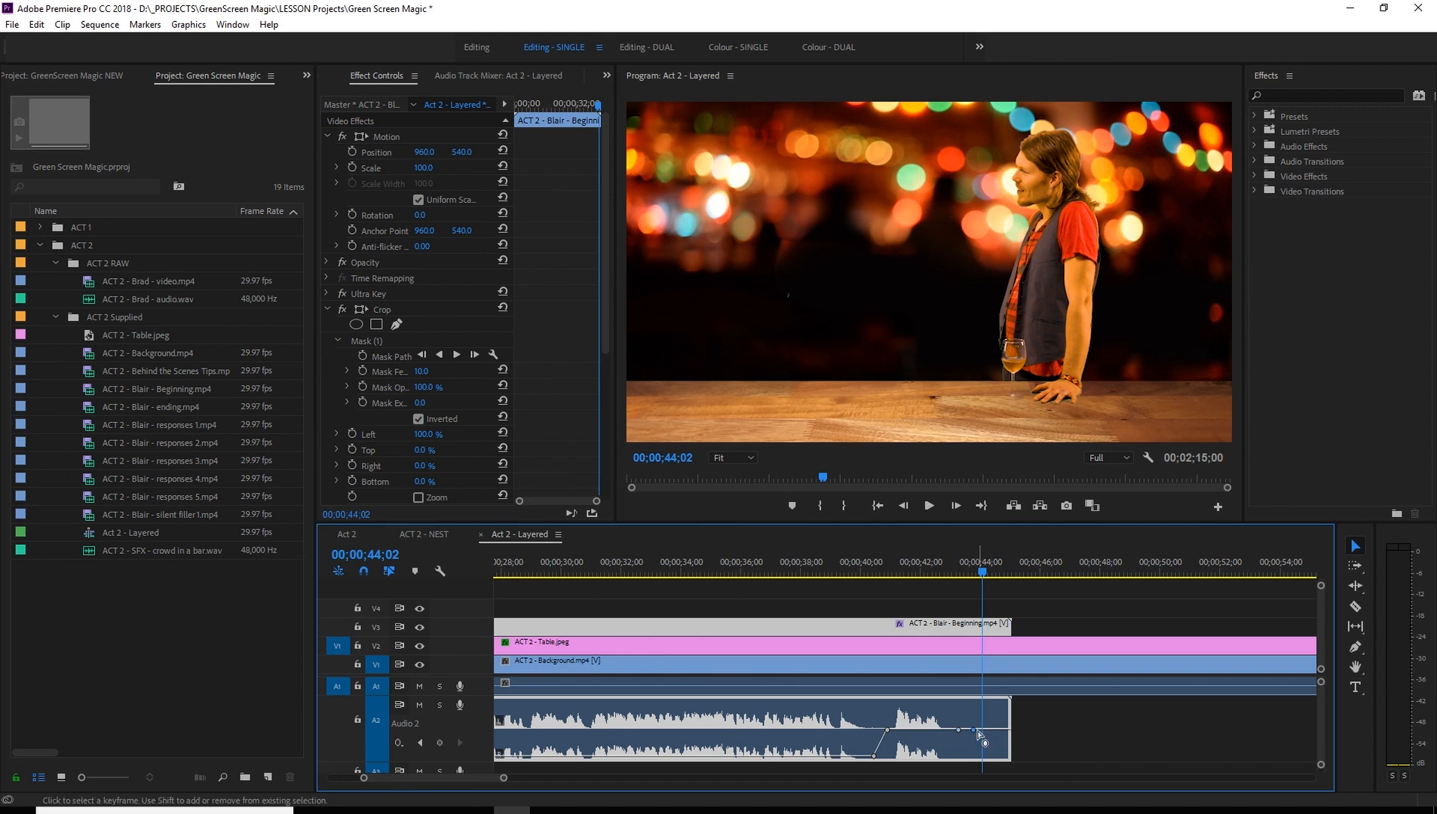
{"action": "left_click_drag", "start_coordinate": [975, 734], "coordinate": [971, 765]}
{"action": "scroll", "coordinate": [972, 724], "scroll_direction": "up", "scroll_amount": 3}
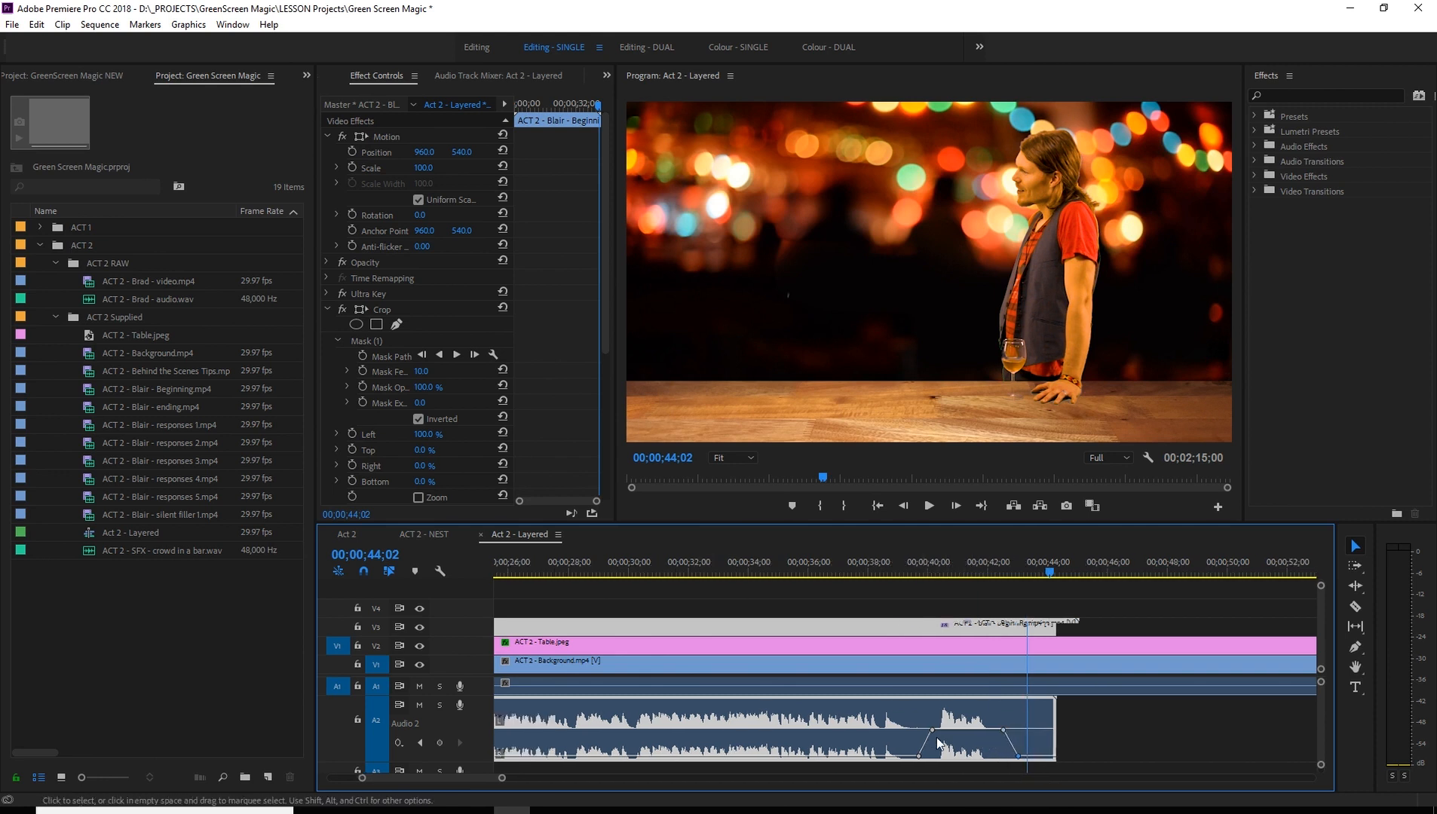
{"action": "scroll", "coordinate": [1053, 646], "scroll_direction": "up", "scroll_amount": 1}
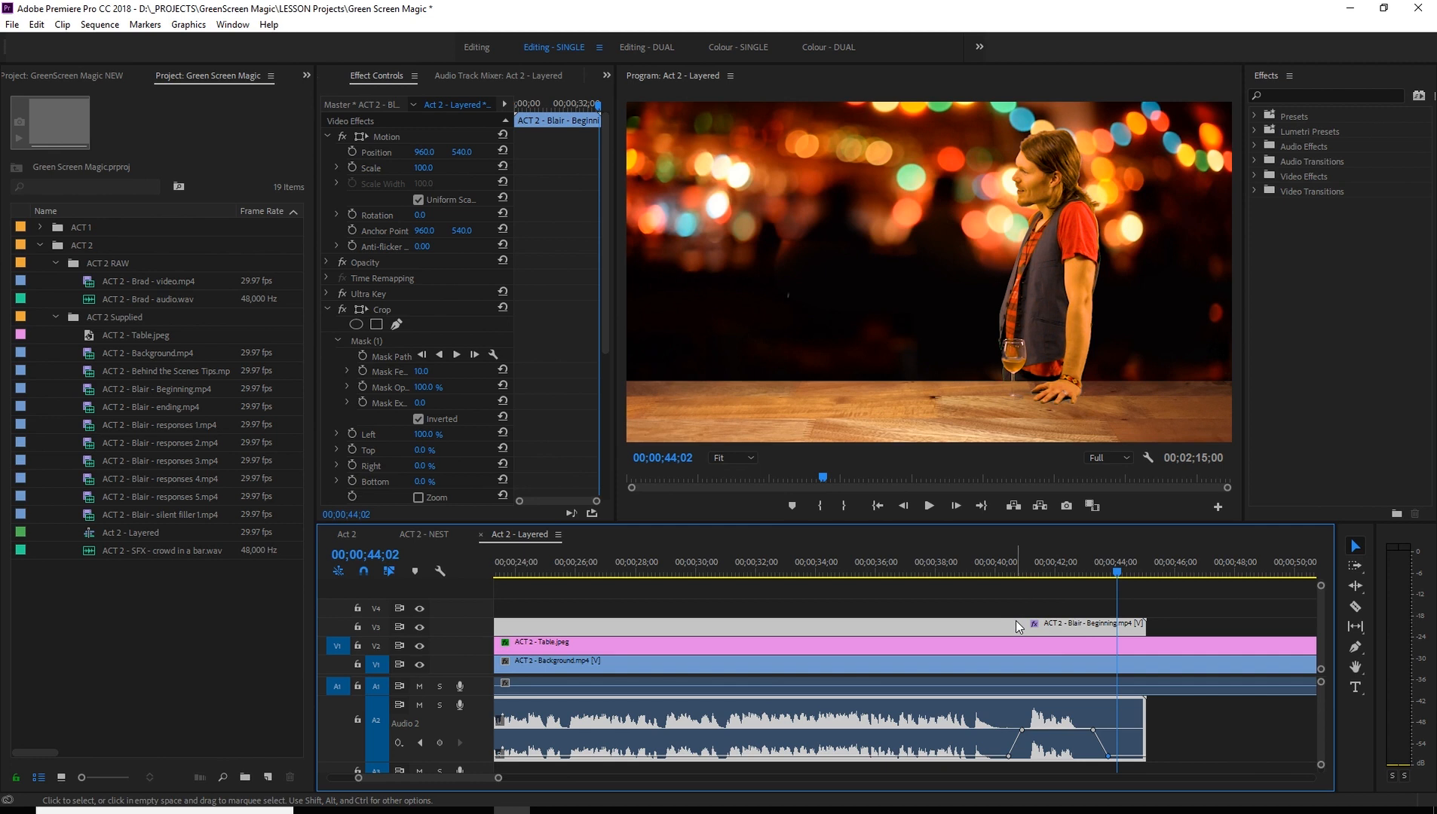
- Split the Beginning clip just before its last volume fade-up with the Razor tool, and return to the Selection tool
{"action": "key", "text": "c"}
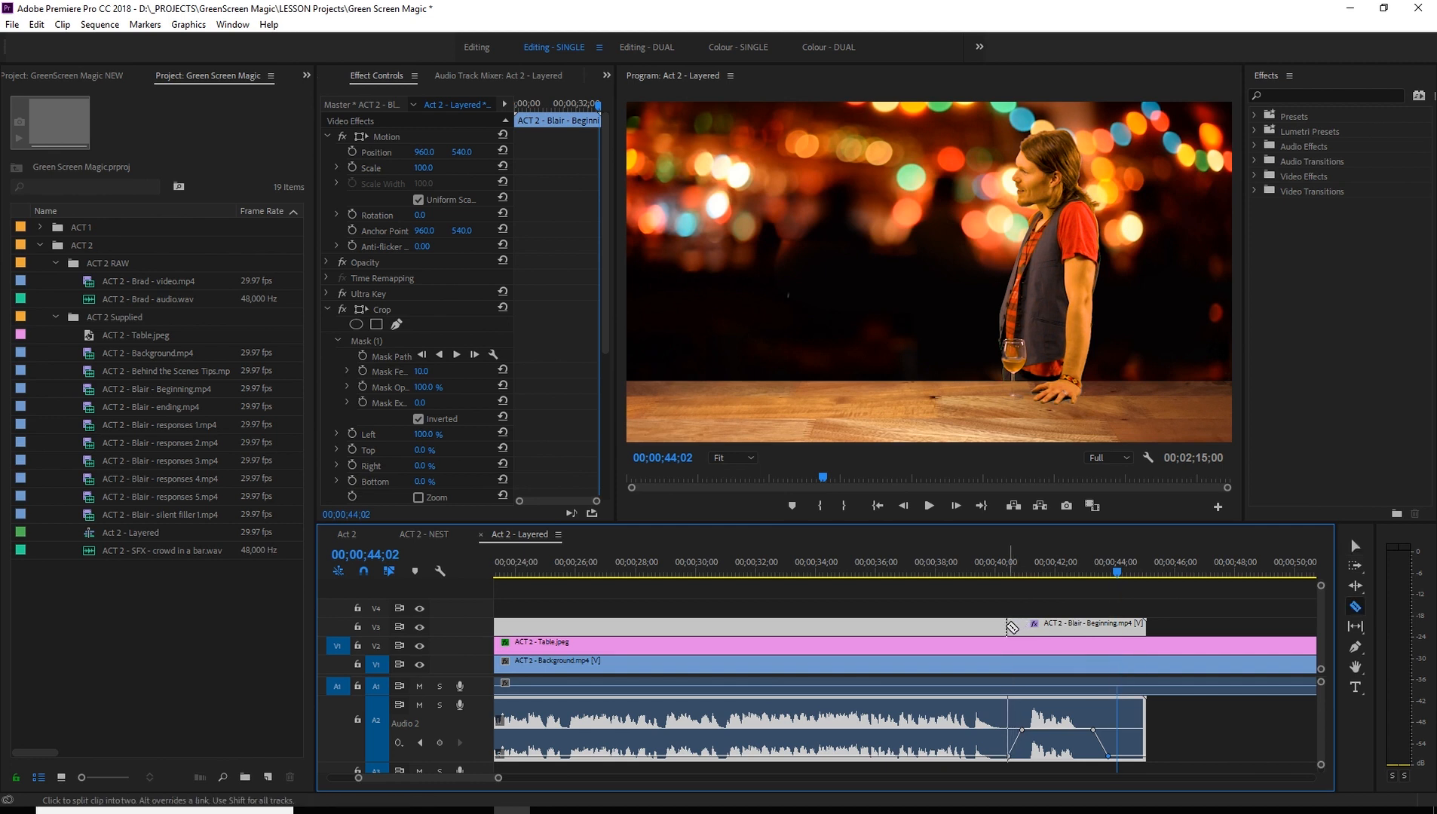
{"action": "left_click", "coordinate": [1006, 626]}
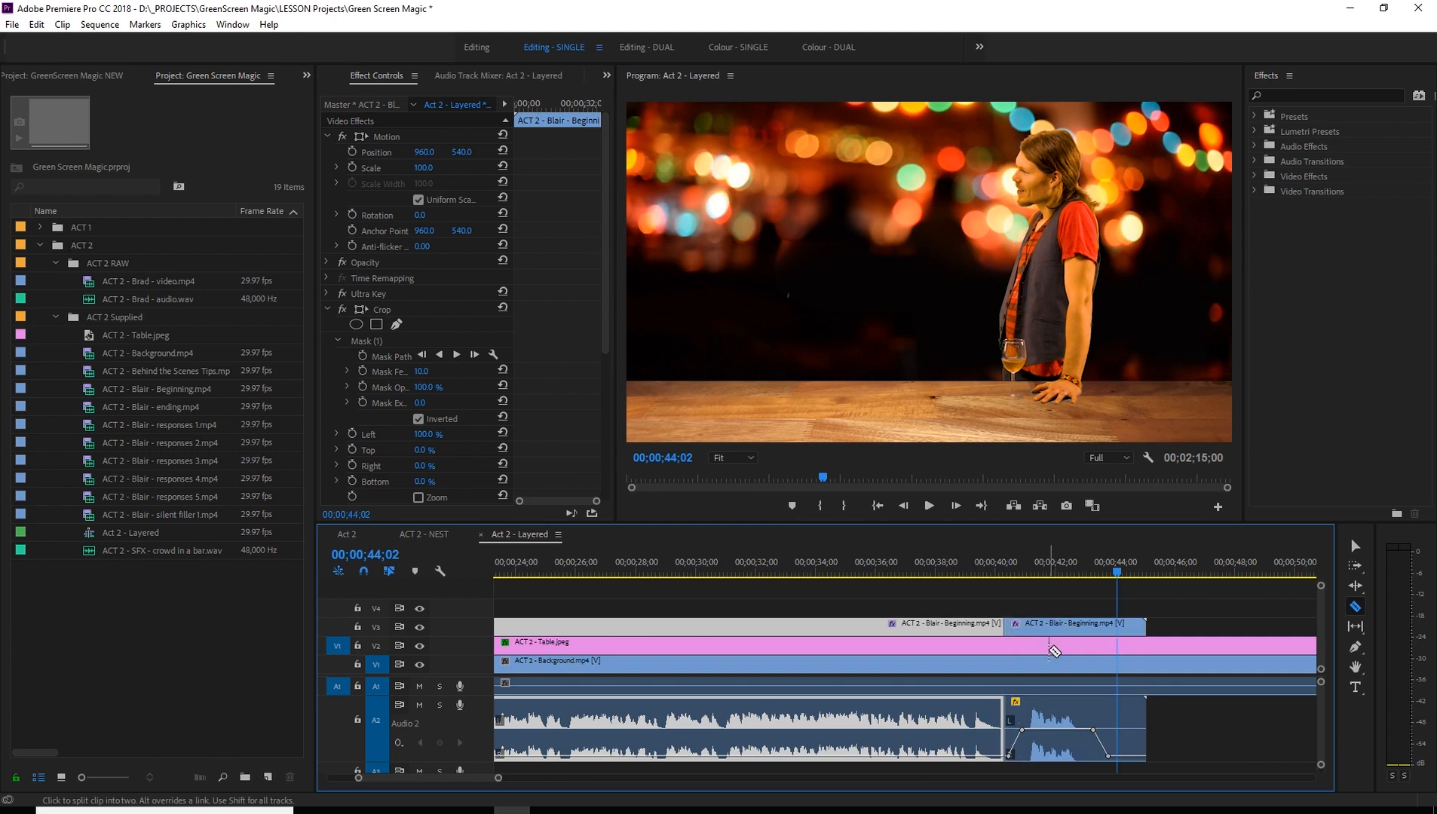
{"action": "key", "text": "minus"}
{"action": "key", "text": "minus"}
{"action": "key", "text": "minus"}
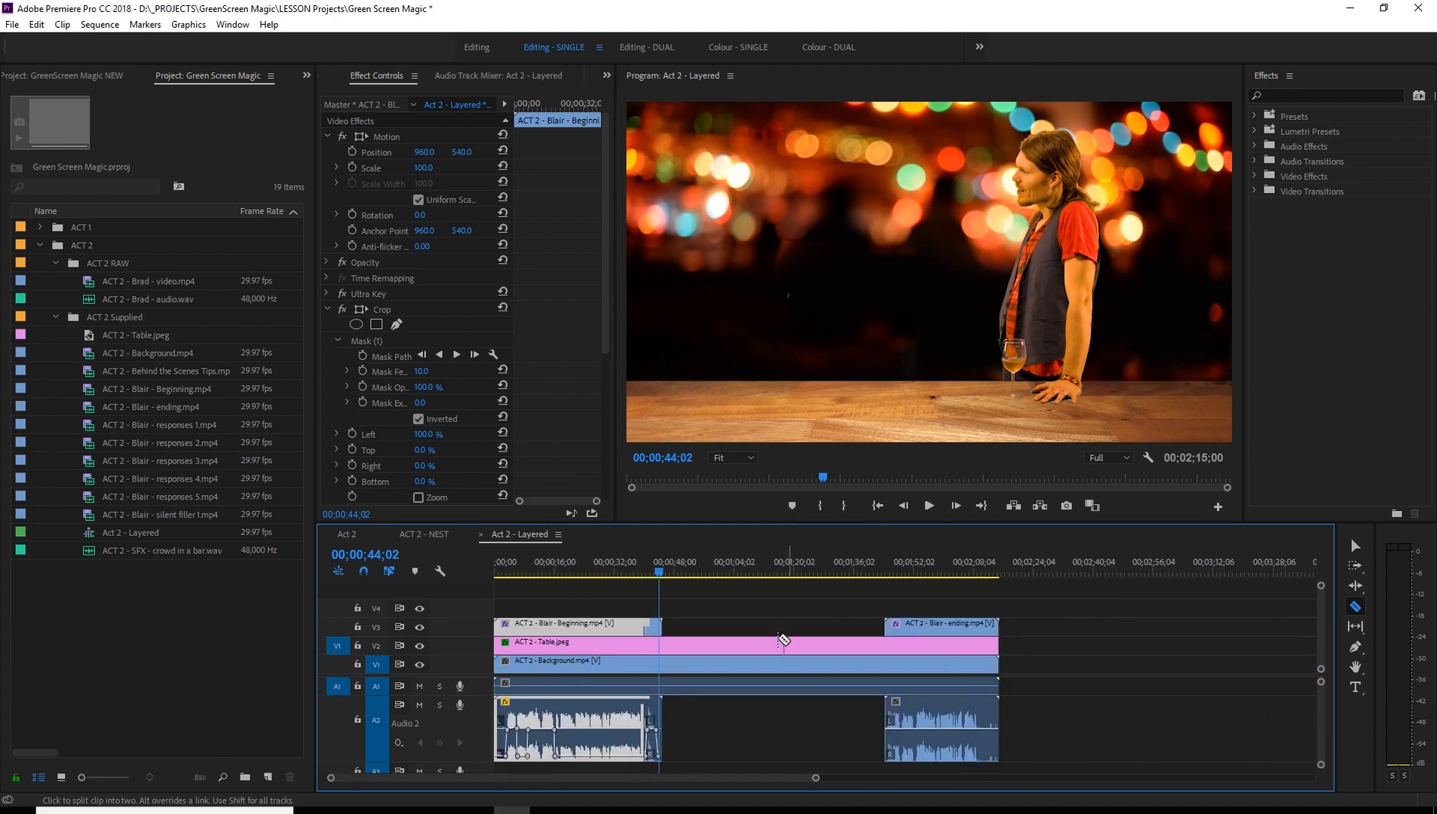
{"action": "key", "text": "v"}
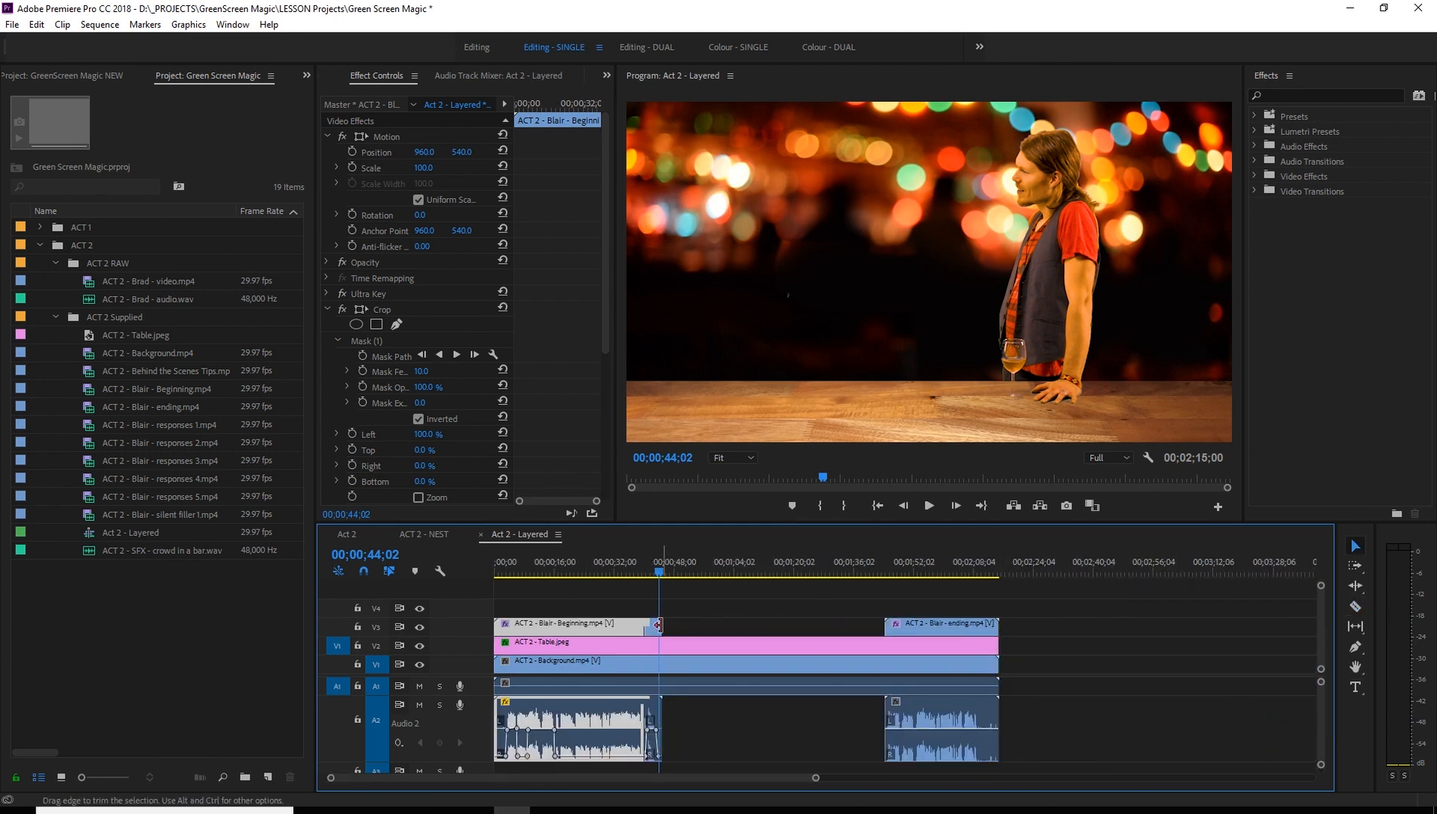
- Move the cut-off end piece beyond the ending clip so it finishes at 00;02;34;21, and view it at 00;02;32;05
{"action": "left_click_drag", "start_coordinate": [656, 628], "coordinate": [1150, 627]}
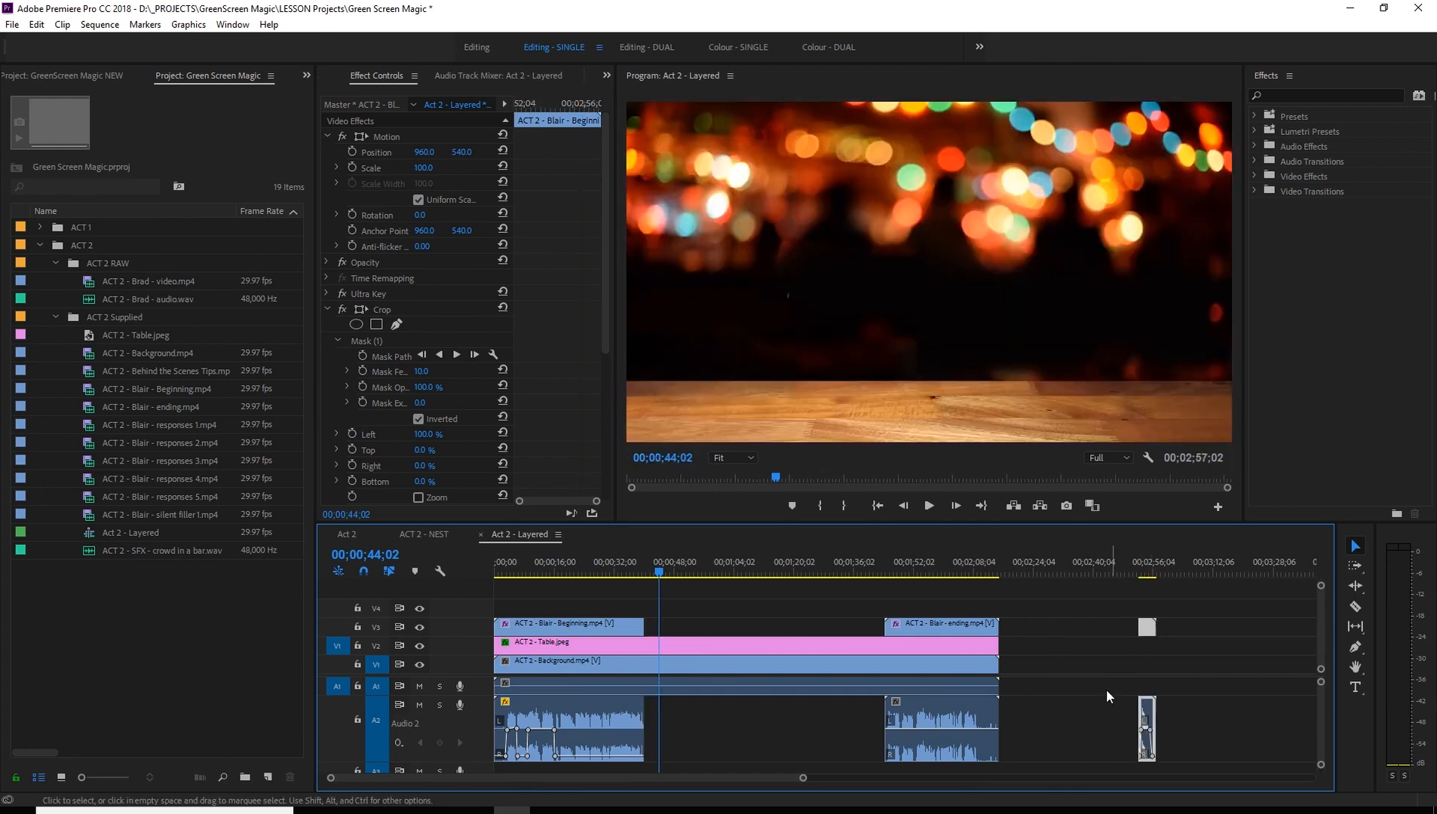
{"action": "left_click", "coordinate": [1151, 603]}
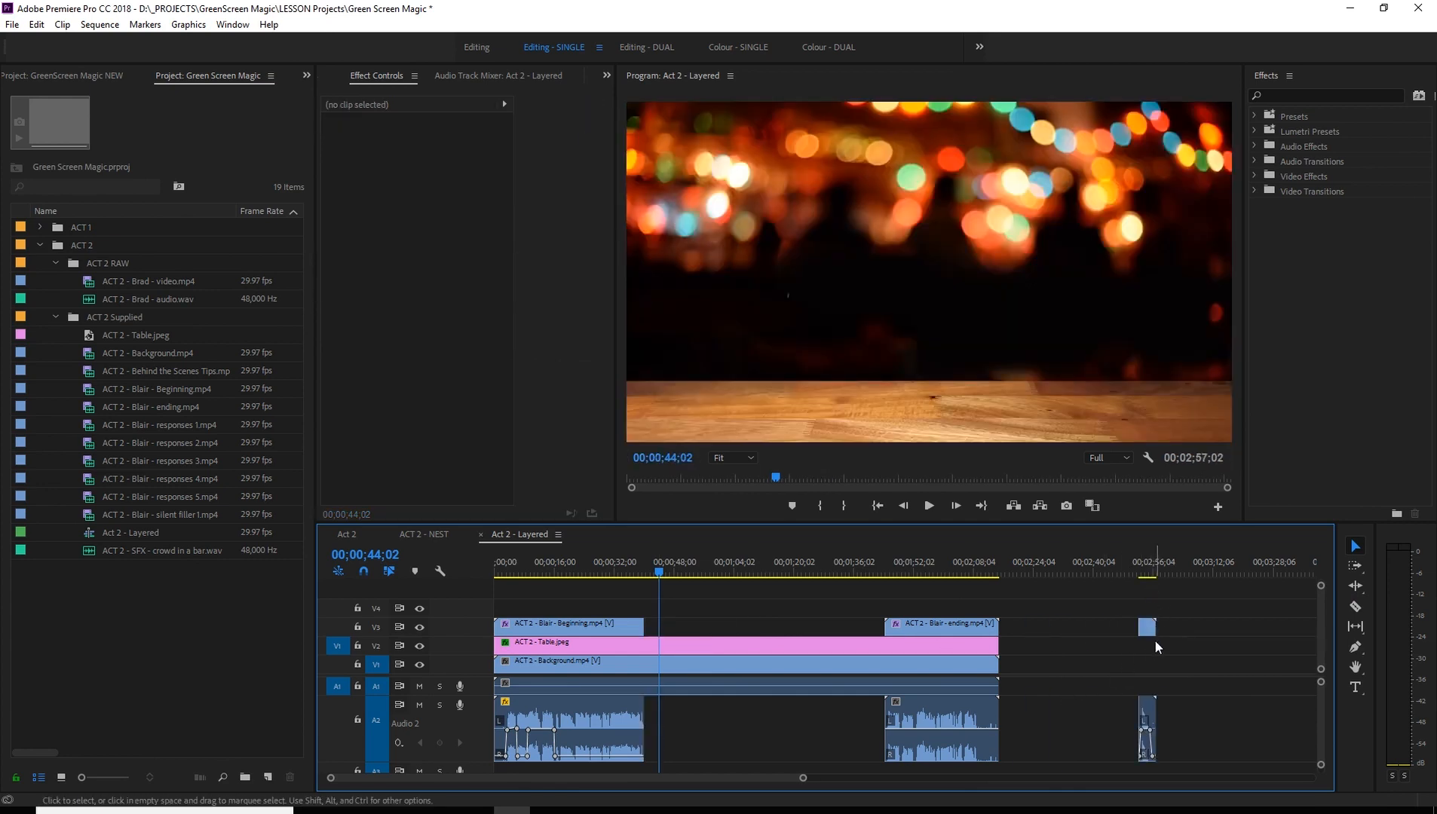
{"action": "left_click_drag", "start_coordinate": [1146, 628], "coordinate": [1063, 627]}
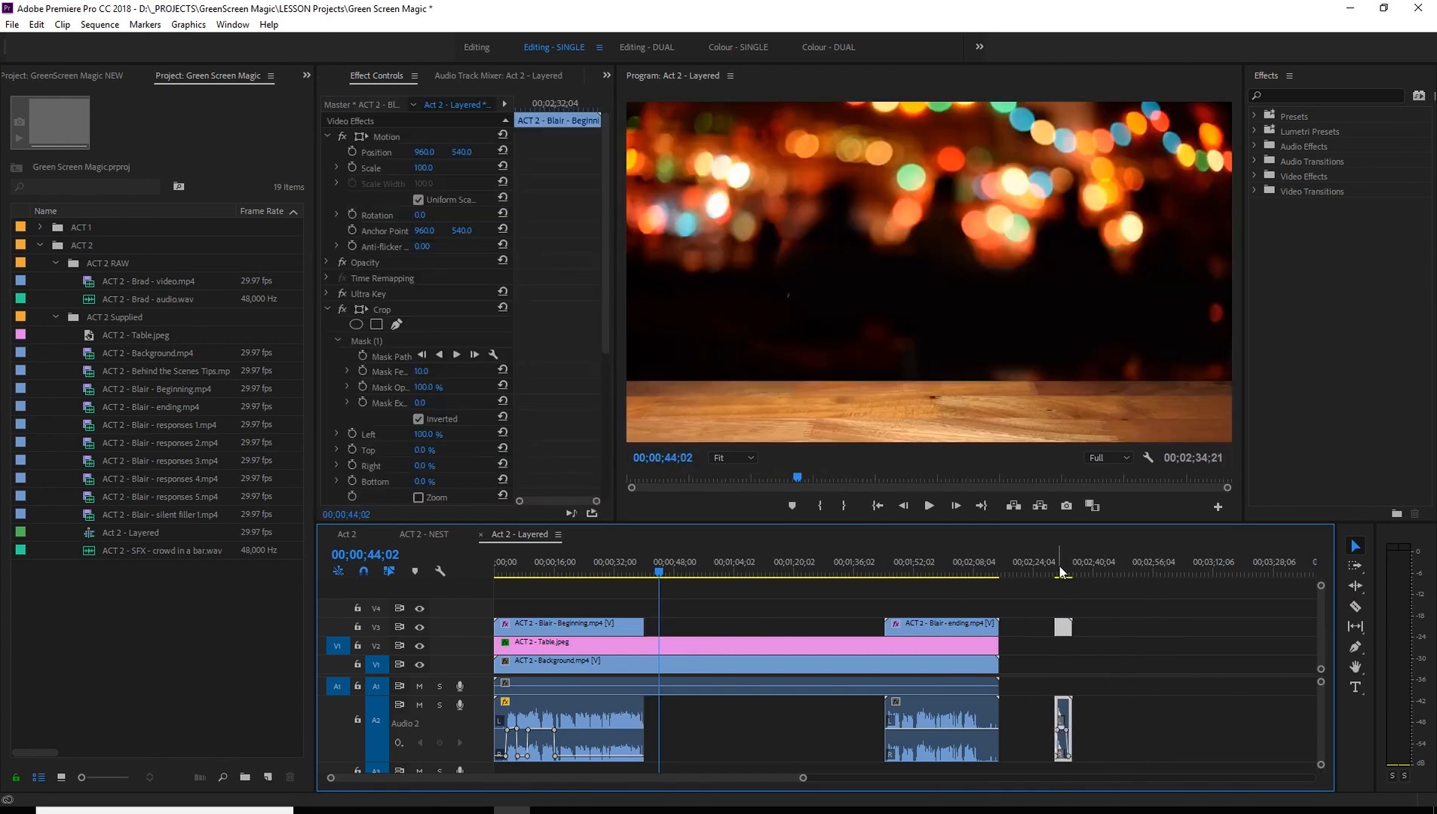
{"action": "left_click", "coordinate": [1067, 576]}
{"action": "left_click_drag", "start_coordinate": [1069, 576], "coordinate": [1064, 575]}
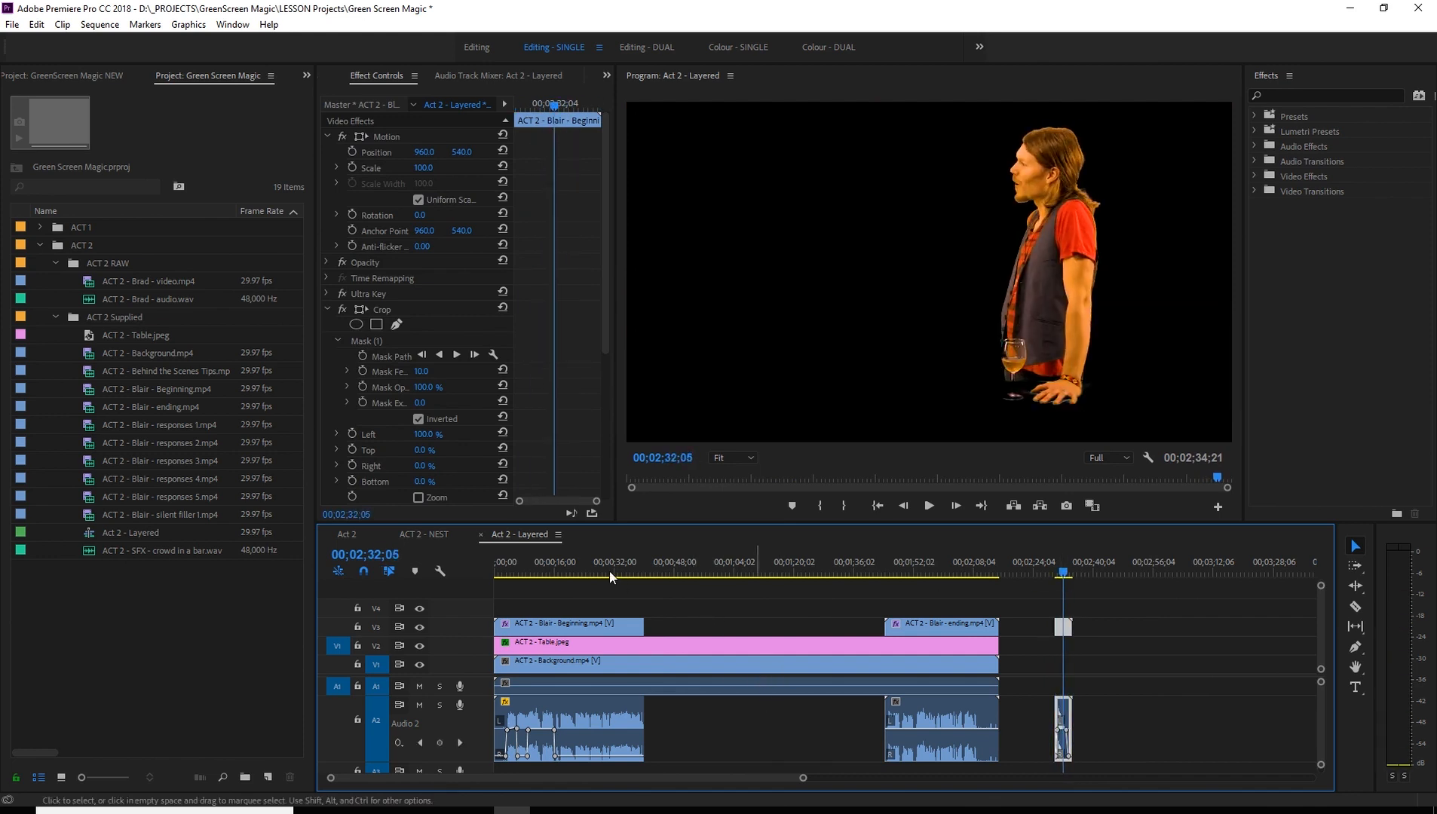
- Shift the ending clip and the cut-off end piece together further along so the last piece finishes at 00;03;33;27
{"action": "left_click_drag", "start_coordinate": [610, 570], "coordinate": [858, 581]}
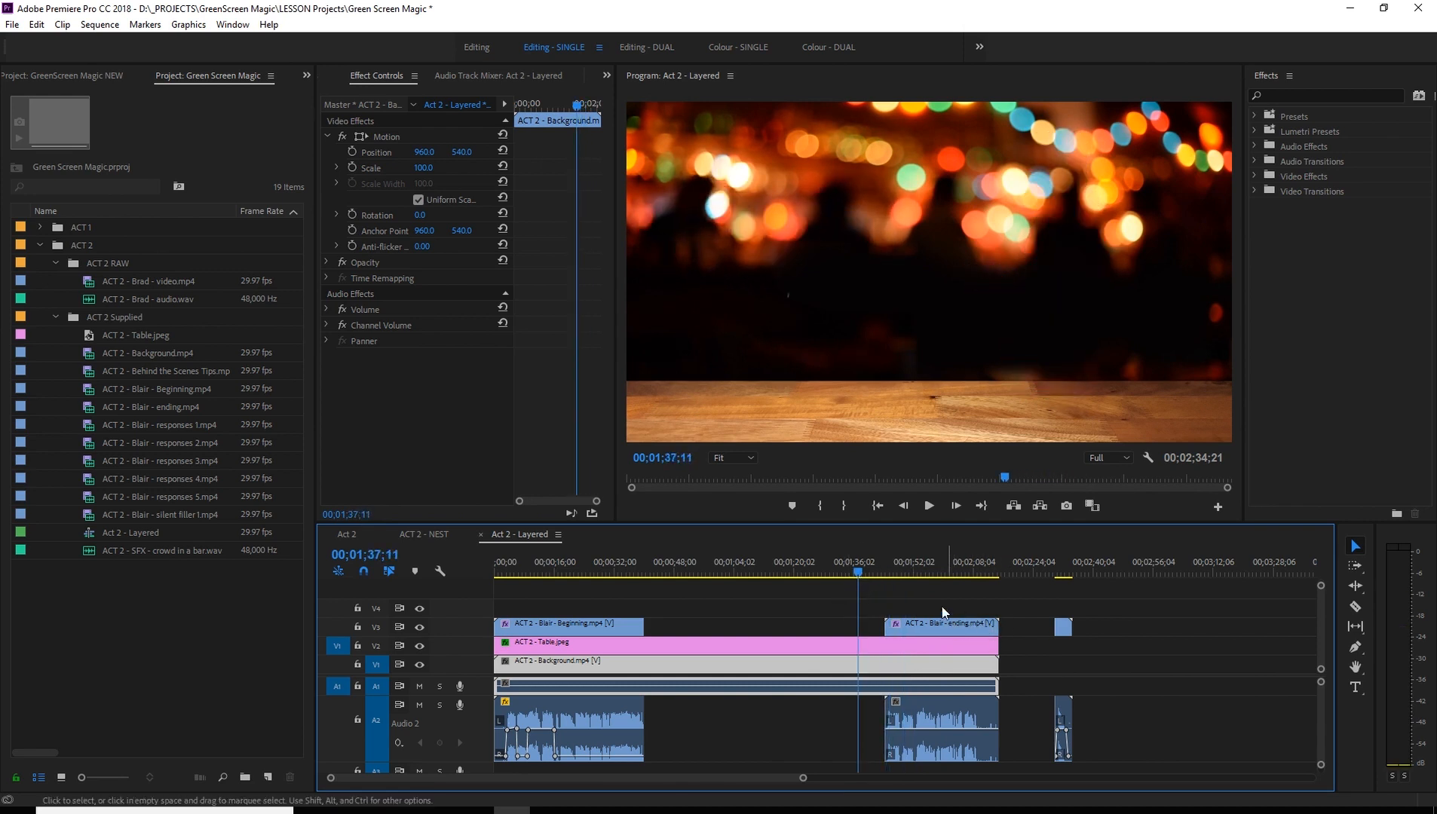
{"action": "left_click_drag", "start_coordinate": [932, 603], "coordinate": [1100, 634]}
{"action": "left_click_drag", "start_coordinate": [937, 628], "coordinate": [1143, 631]}
{"action": "left_click", "coordinate": [699, 574]}
{"action": "left_click_drag", "start_coordinate": [690, 578], "coordinate": [962, 597]}
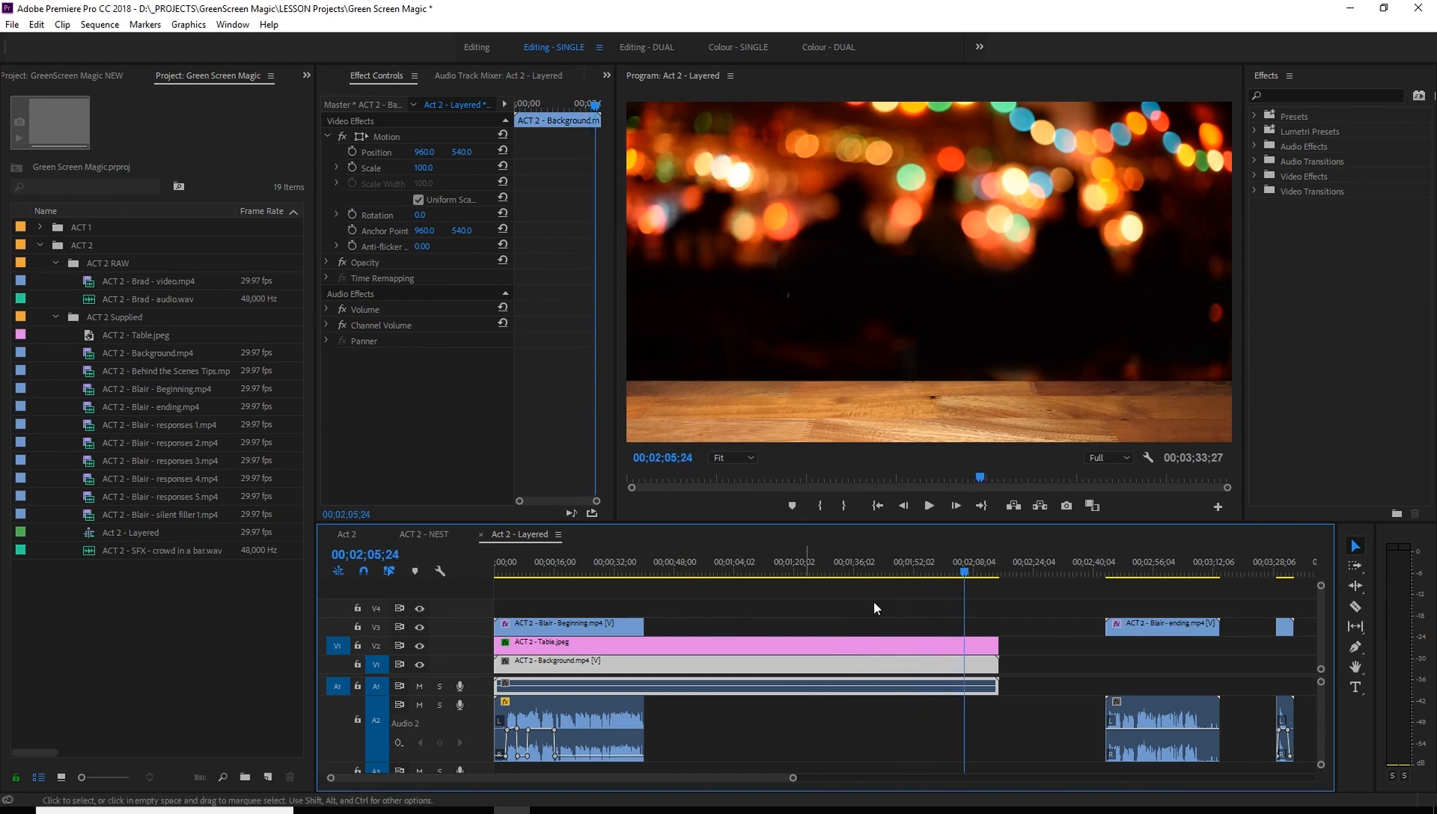
{"action": "left_click", "coordinate": [1150, 623]}
{"action": "left_click", "coordinate": [1284, 627]}
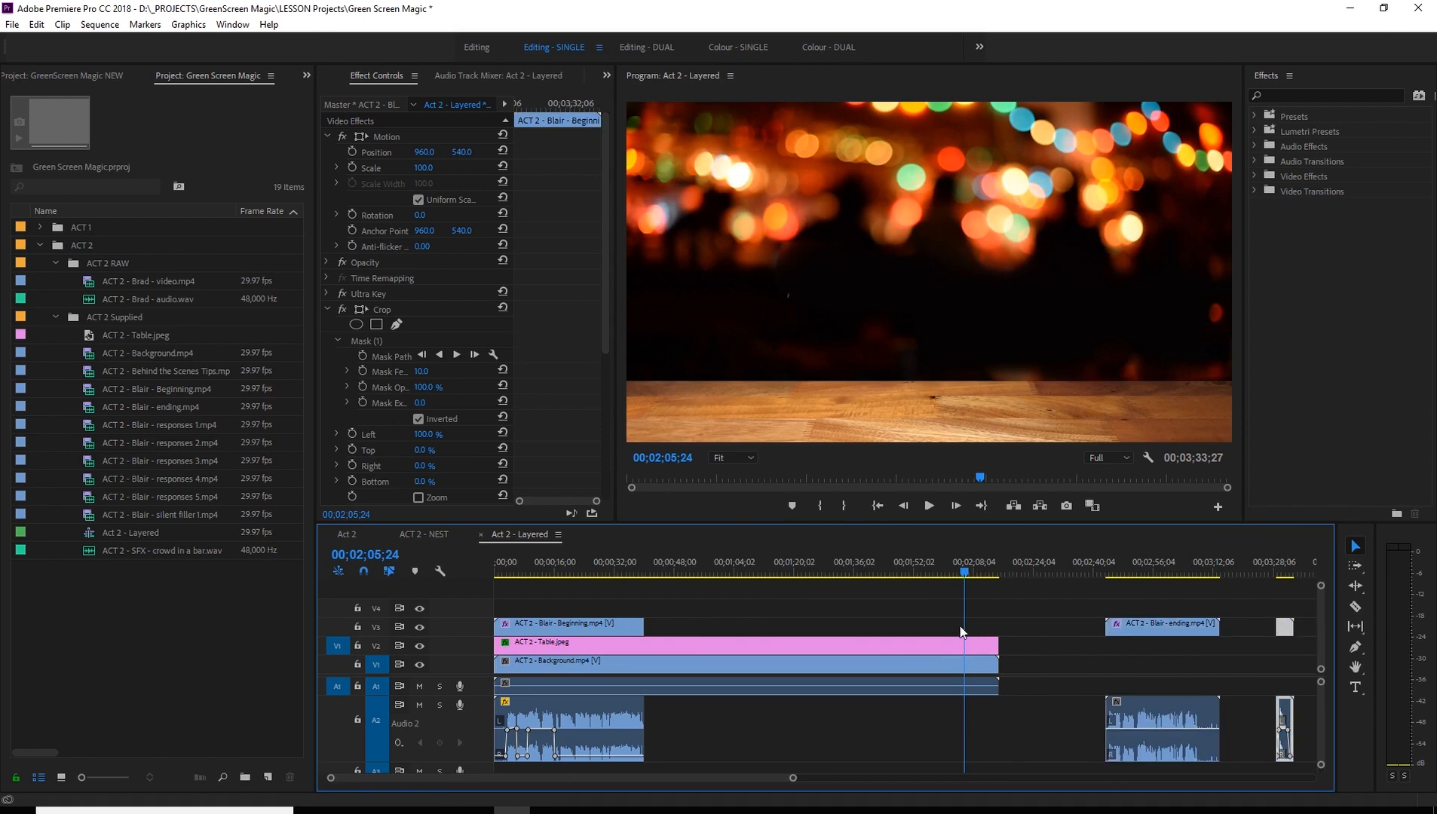
{"action": "left_click", "coordinate": [925, 614]}
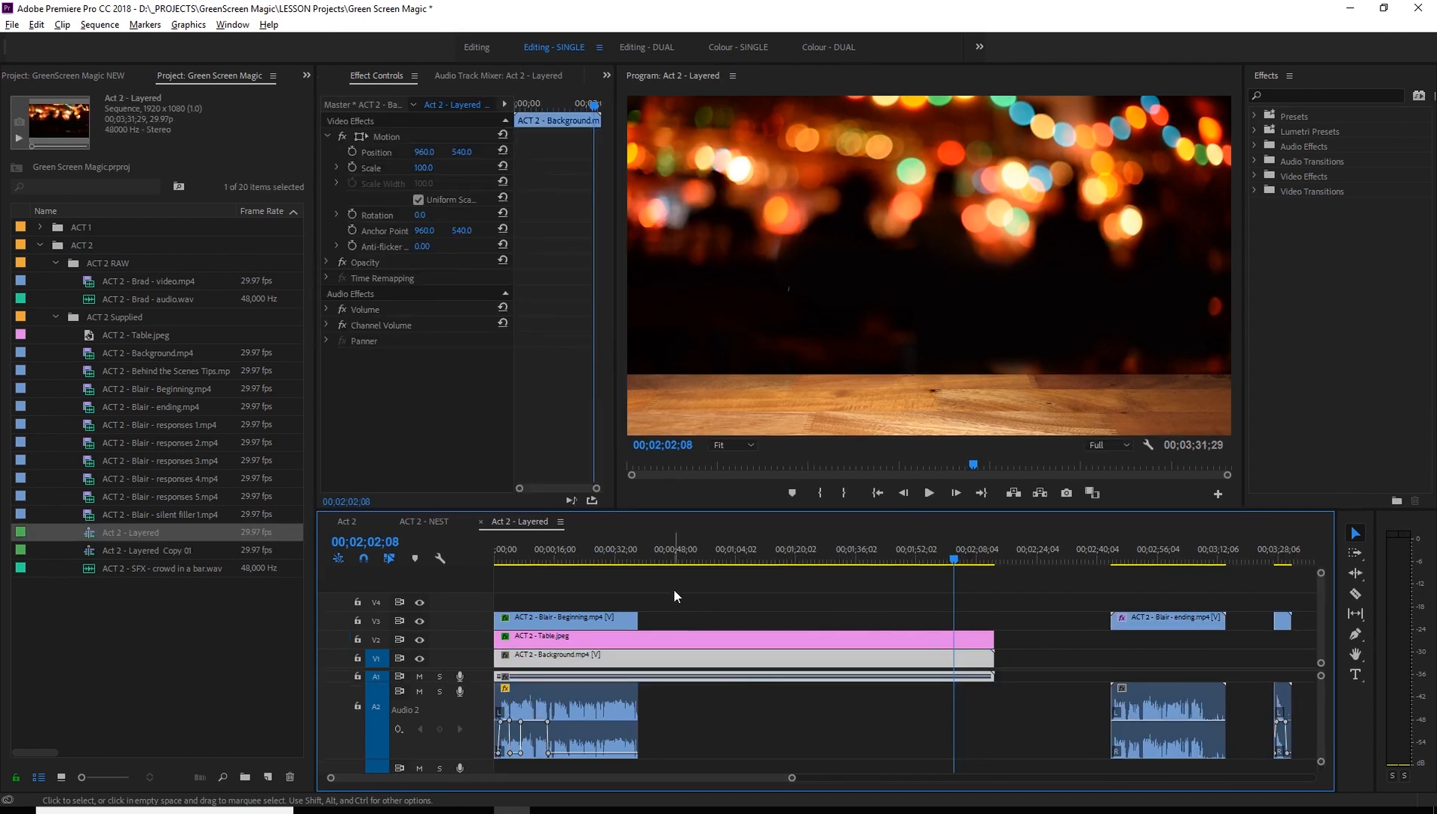
- Scrub the layered sequence from 00;00;18;02 to 00;01;23;20, and play its opening up to 00;00;04;01
{"action": "left_click", "coordinate": [650, 560]}
{"action": "left_click", "coordinate": [565, 560]}
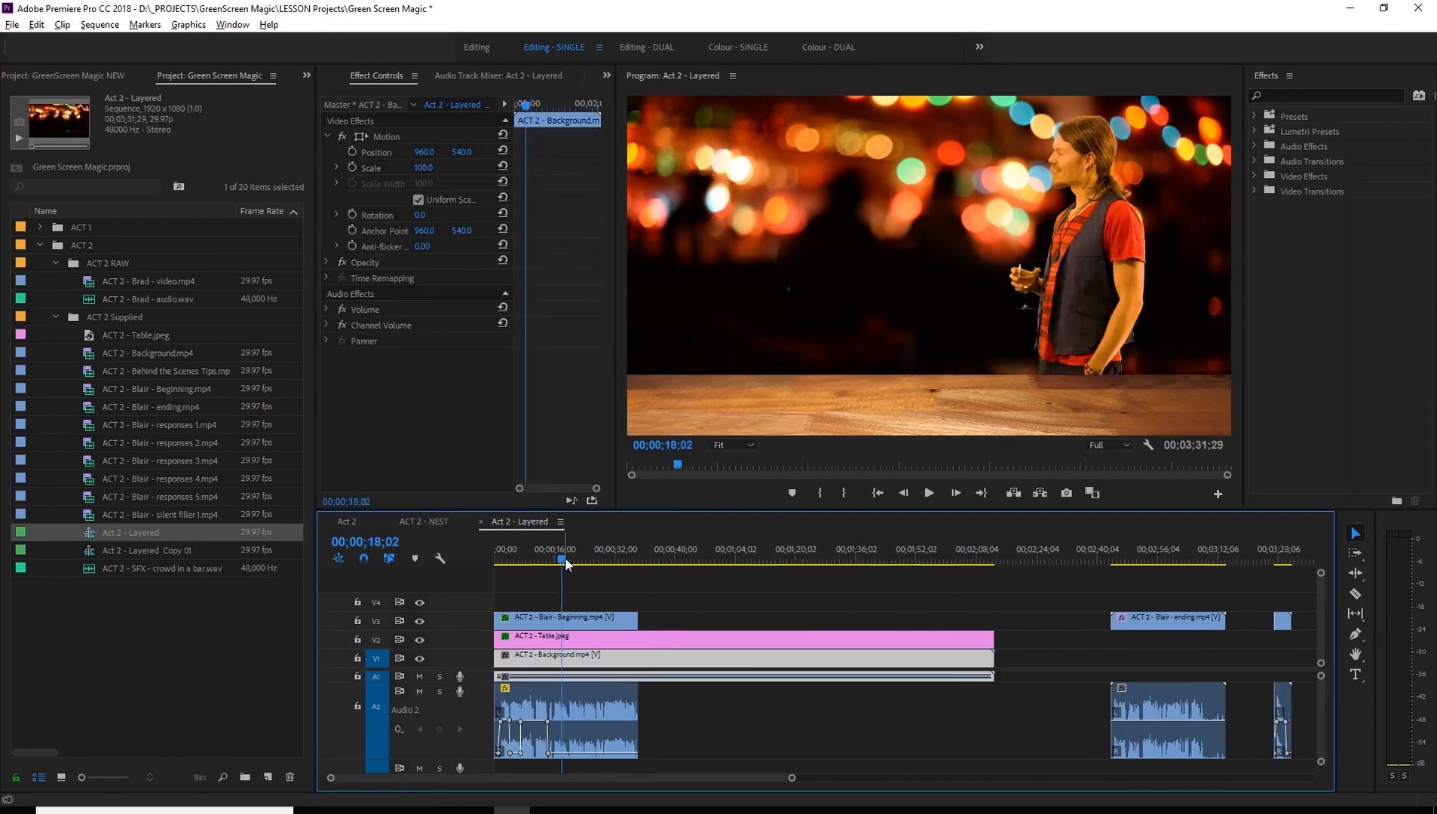
{"action": "left_click_drag", "start_coordinate": [565, 560], "coordinate": [616, 565]}
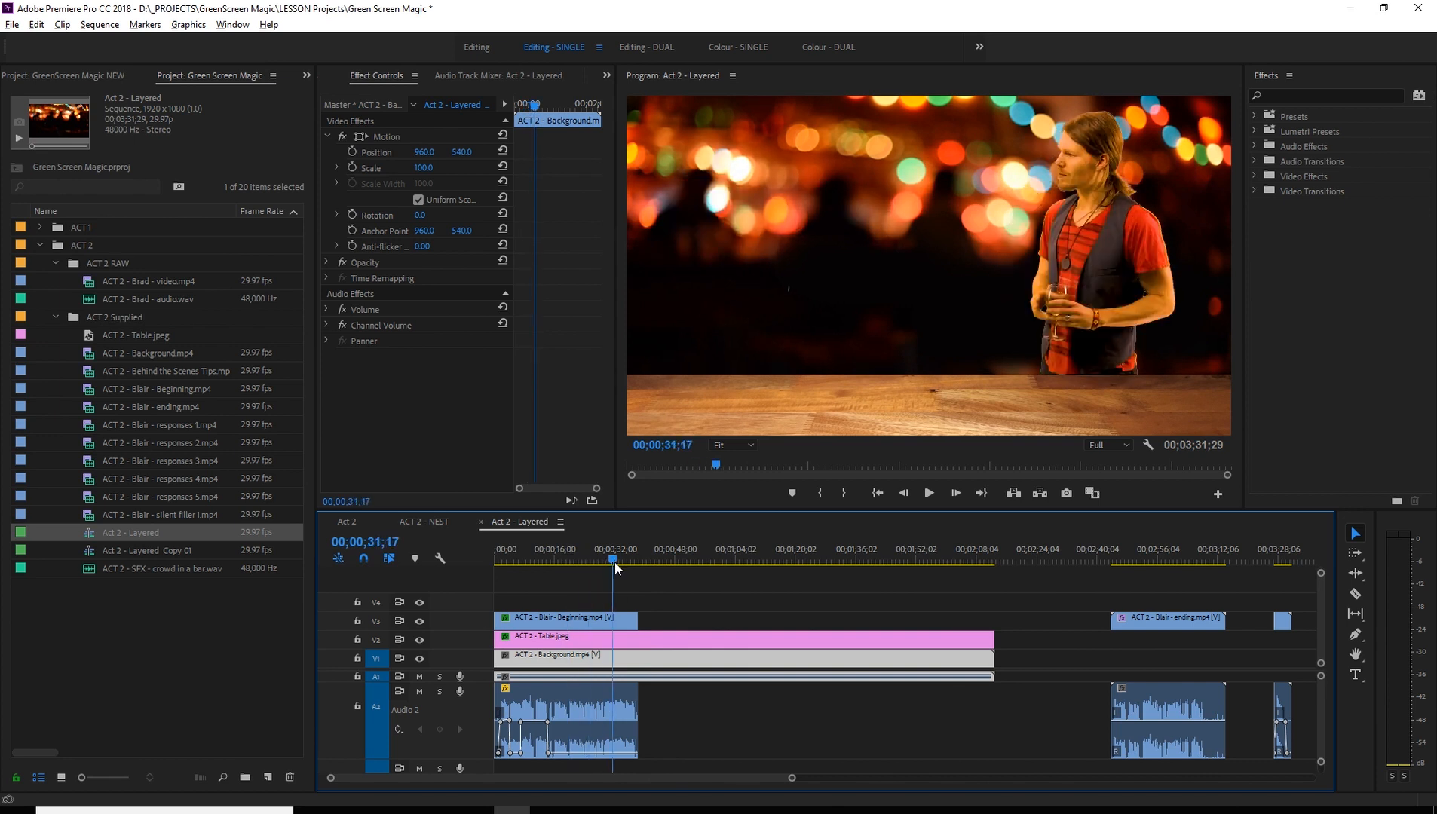
{"action": "left_click_drag", "start_coordinate": [614, 562], "coordinate": [808, 562]}
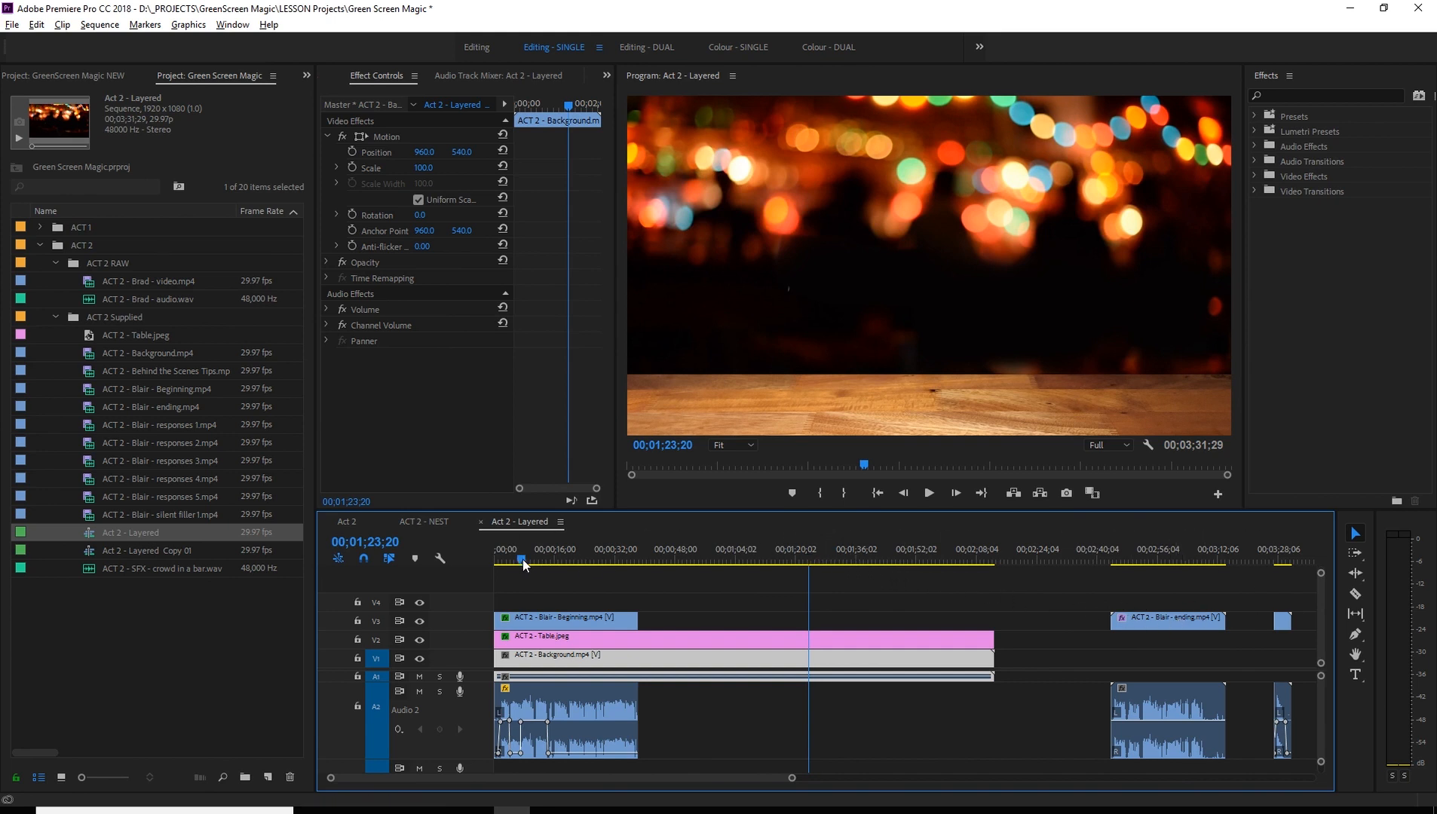
{"action": "left_click", "coordinate": [495, 558]}
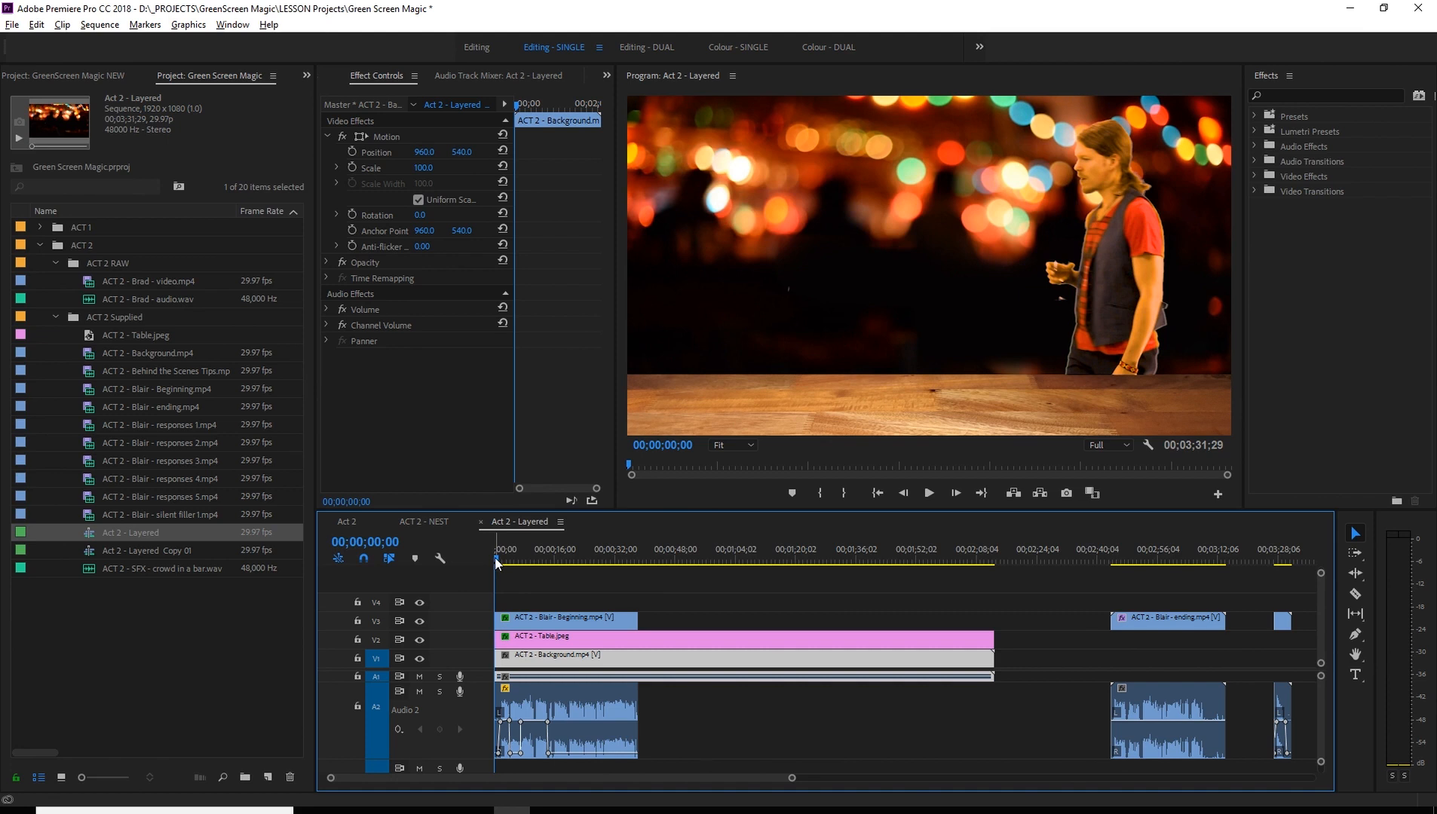
{"action": "key", "text": "space"}
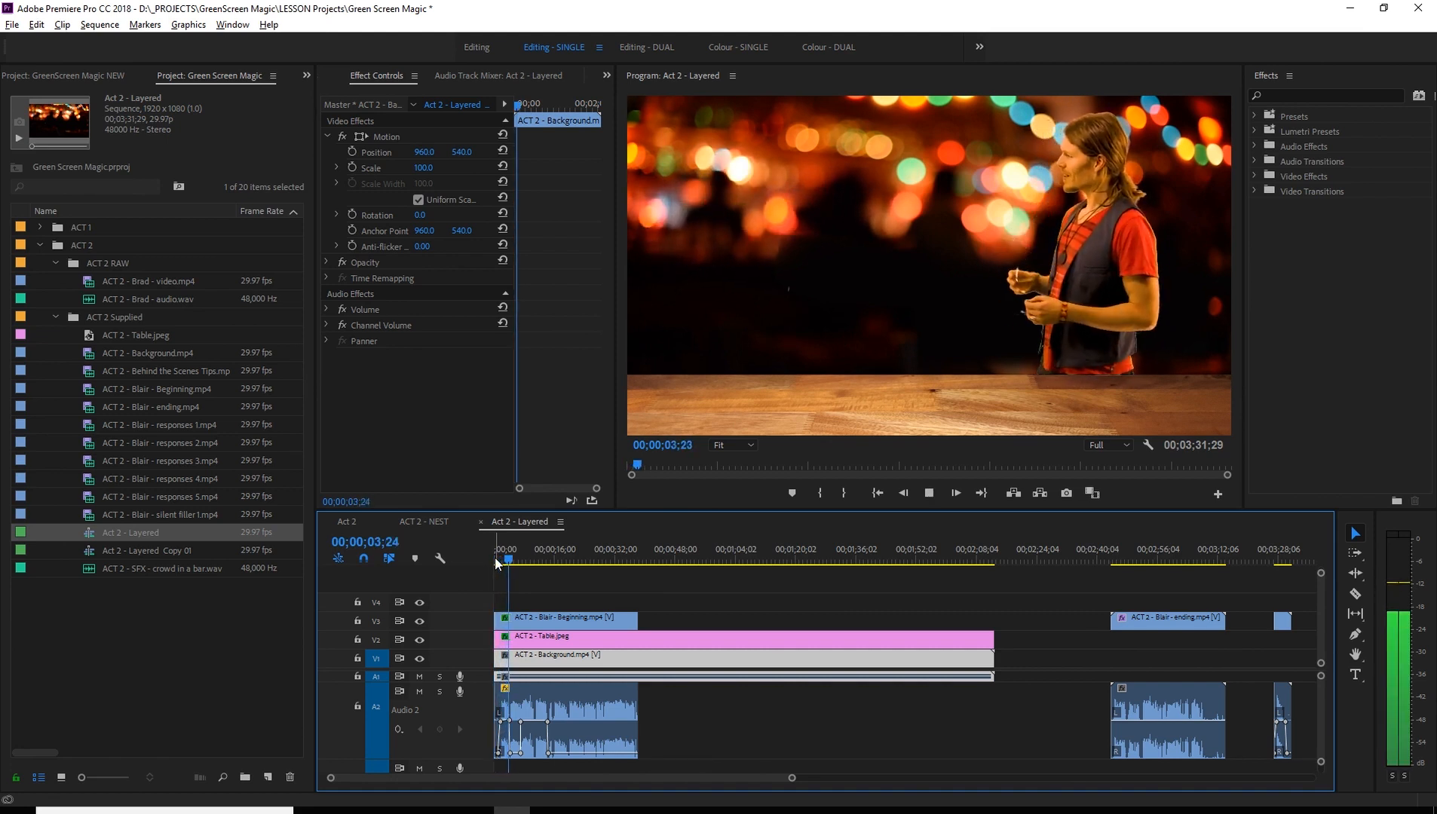
{"action": "key", "text": "space"}
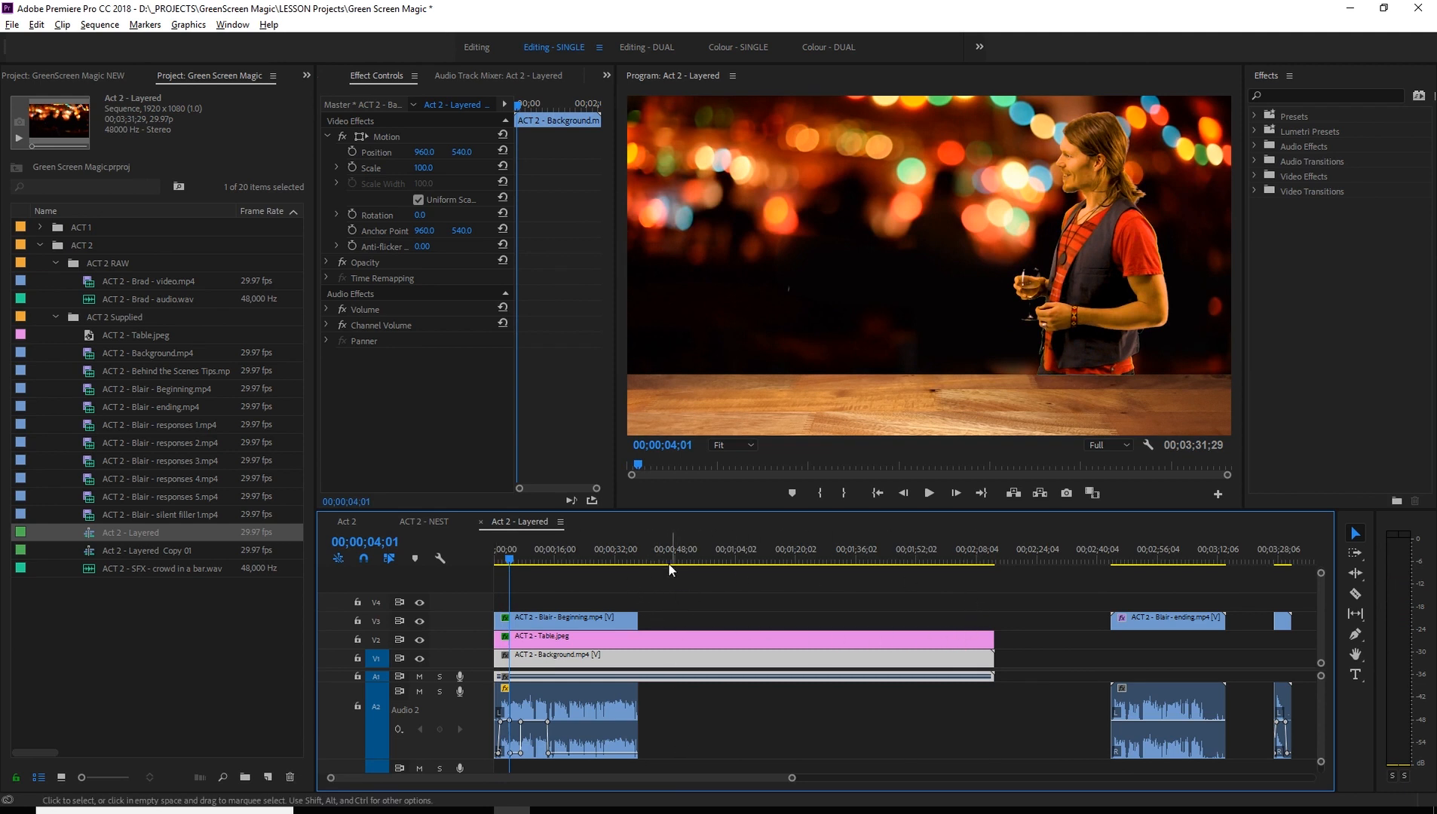
- Scrub through the gap to 00;02;02;20 and move the ending clip back to start at about 00;02;06
{"action": "left_click", "coordinate": [622, 556]}
{"action": "left_click_drag", "start_coordinate": [623, 556], "coordinate": [913, 558]}
{"action": "scroll", "coordinate": [920, 566], "scroll_direction": "up", "scroll_amount": 2}
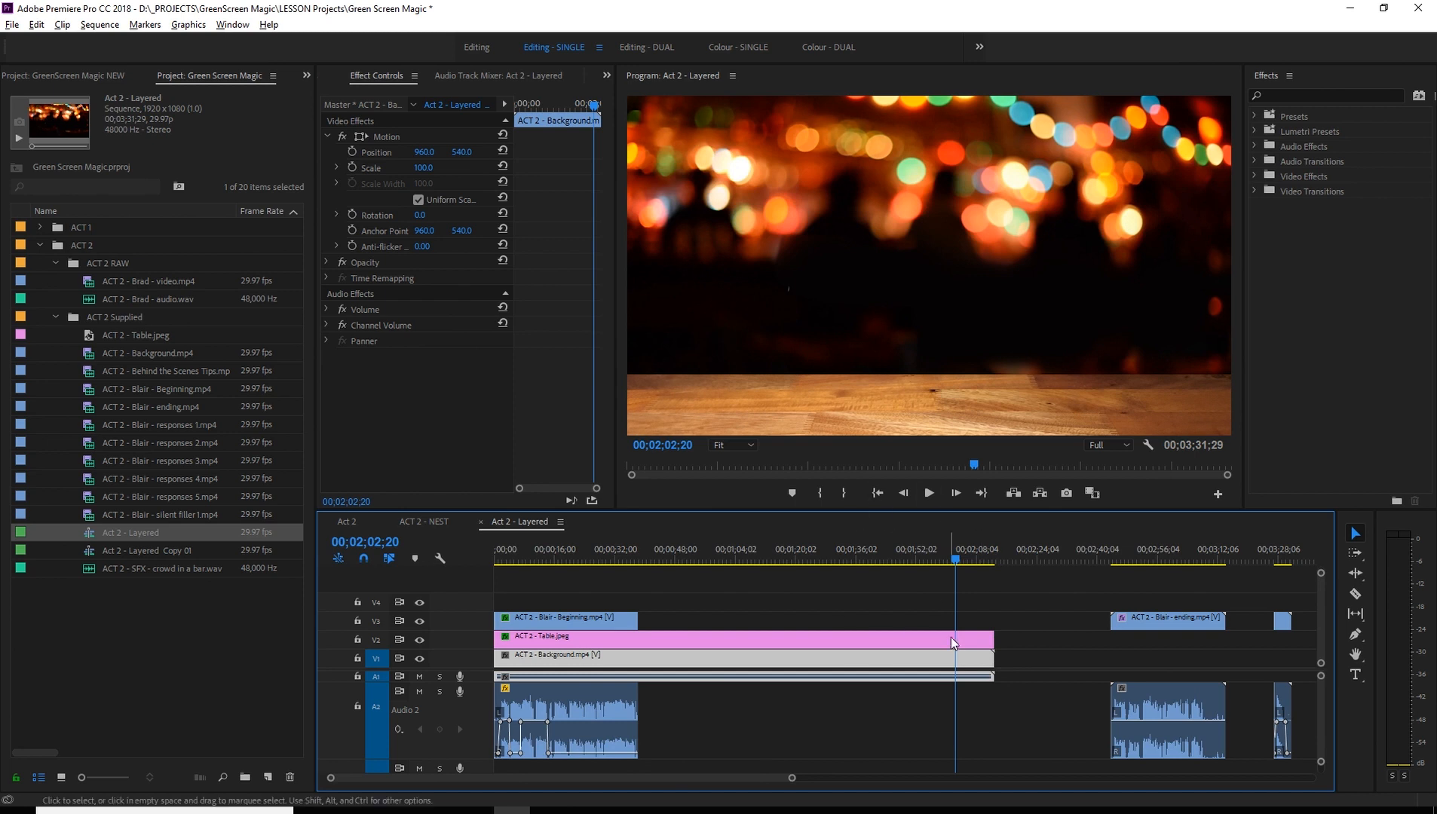
{"action": "left_click_drag", "start_coordinate": [1159, 621], "coordinate": [1011, 604]}
- Play the ending clip from 00;02;04;26 to 00;02;16;27, and play its final part from 00;02;27;21 to about 00;02;34;12
{"action": "left_click", "coordinate": [961, 560]}
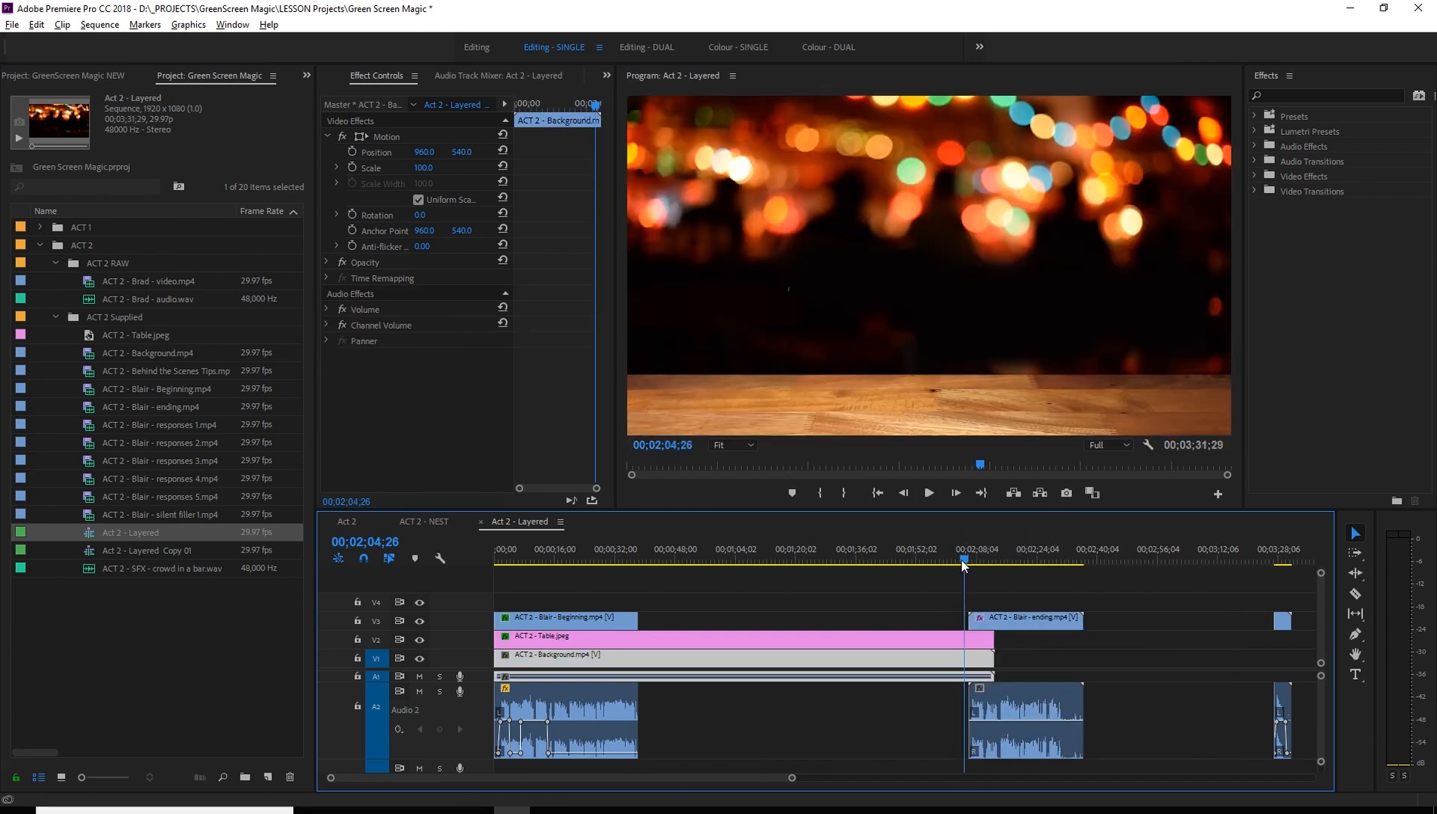
{"action": "key", "text": "space"}
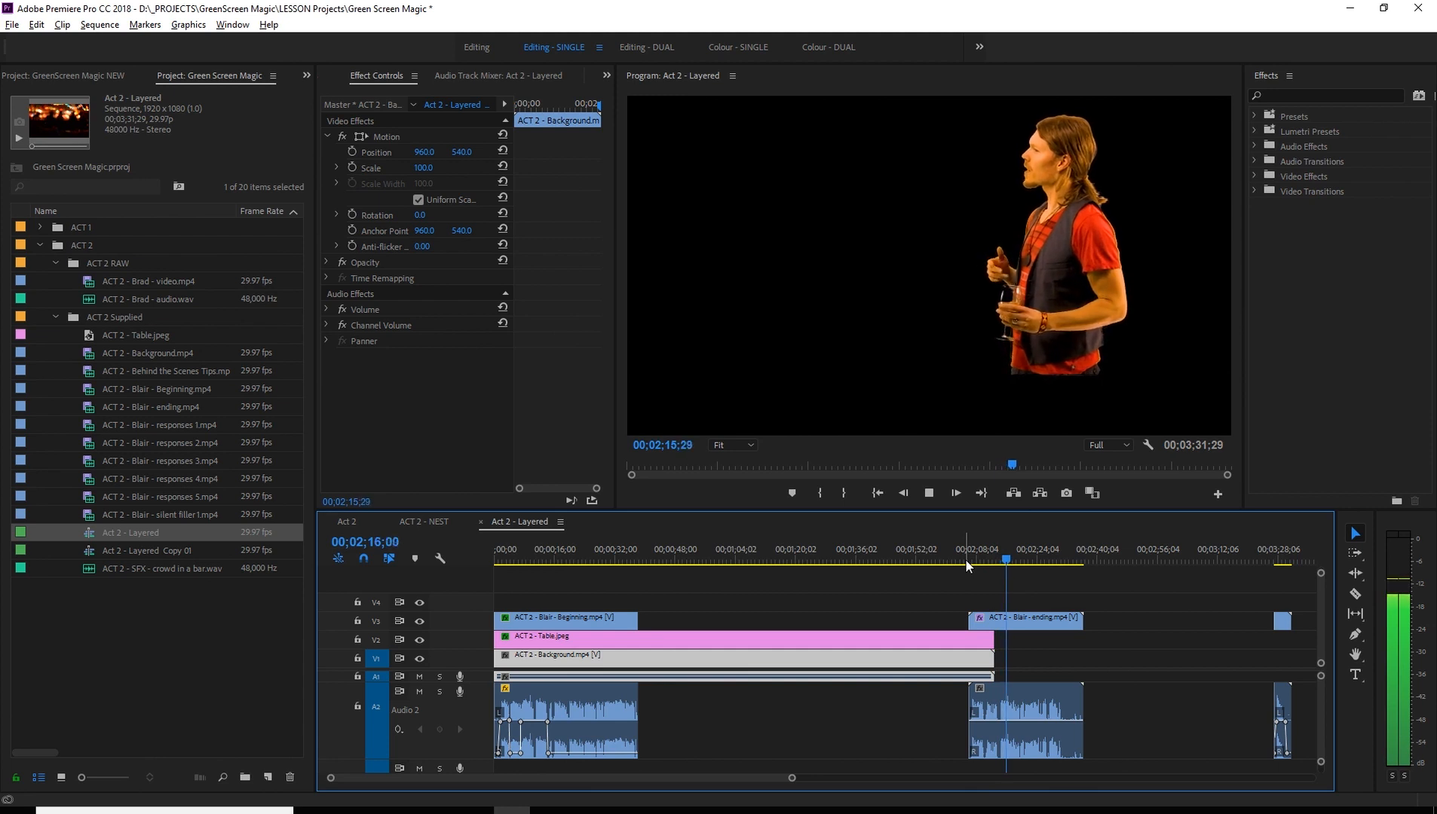
{"action": "key", "text": "space"}
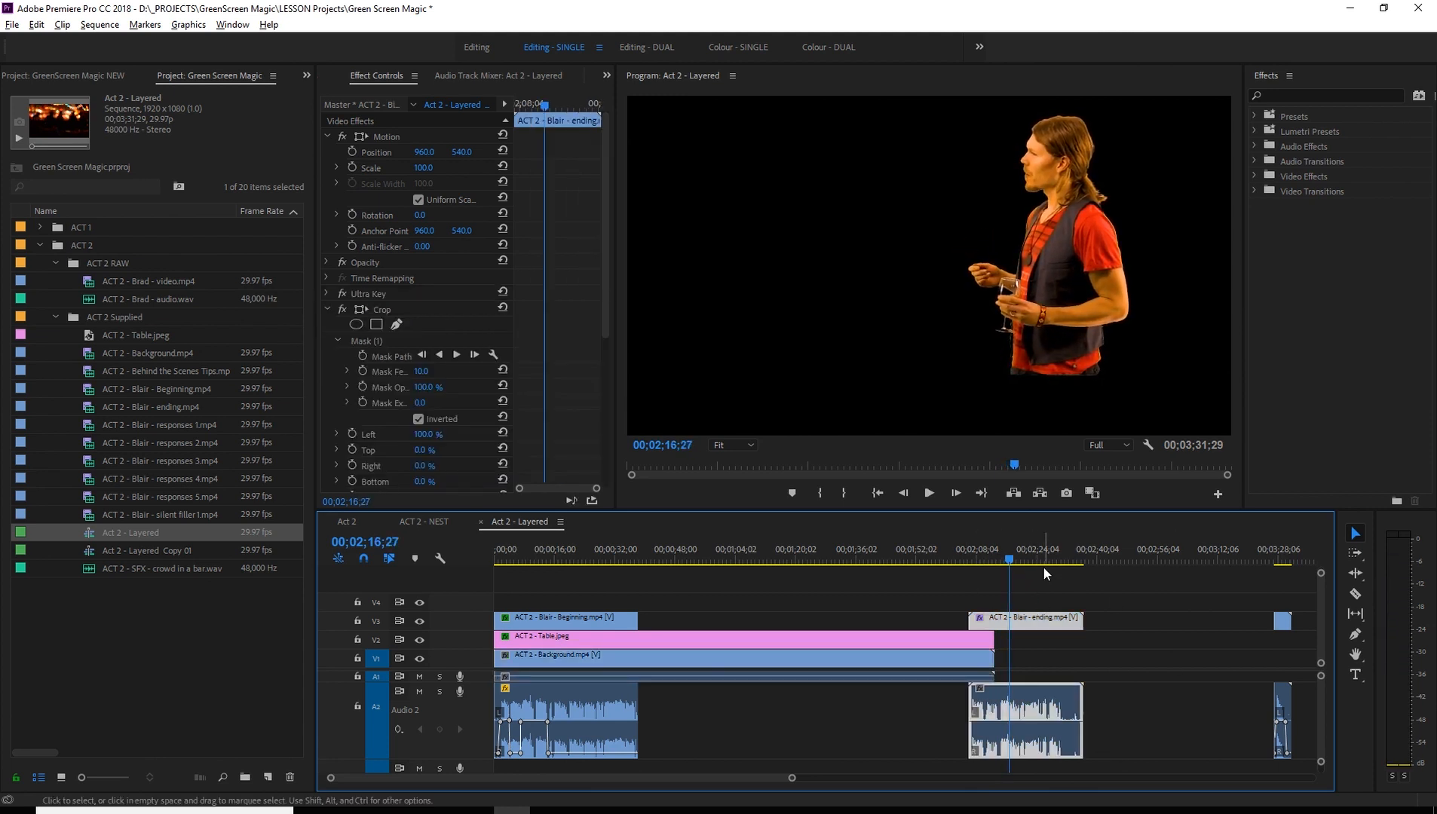
{"action": "left_click_drag", "start_coordinate": [1041, 560], "coordinate": [1052, 565]}
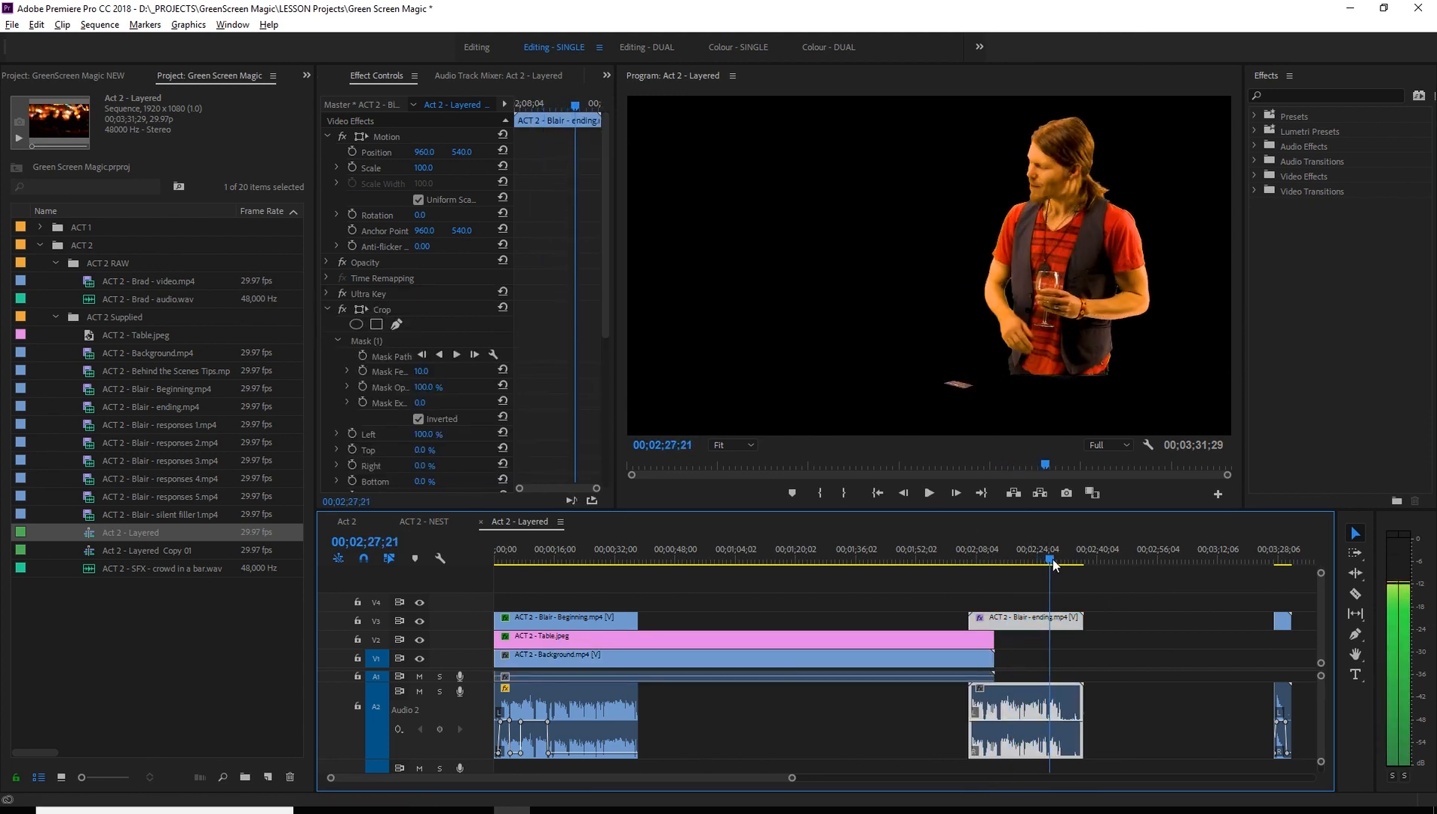
{"action": "key", "text": "space"}
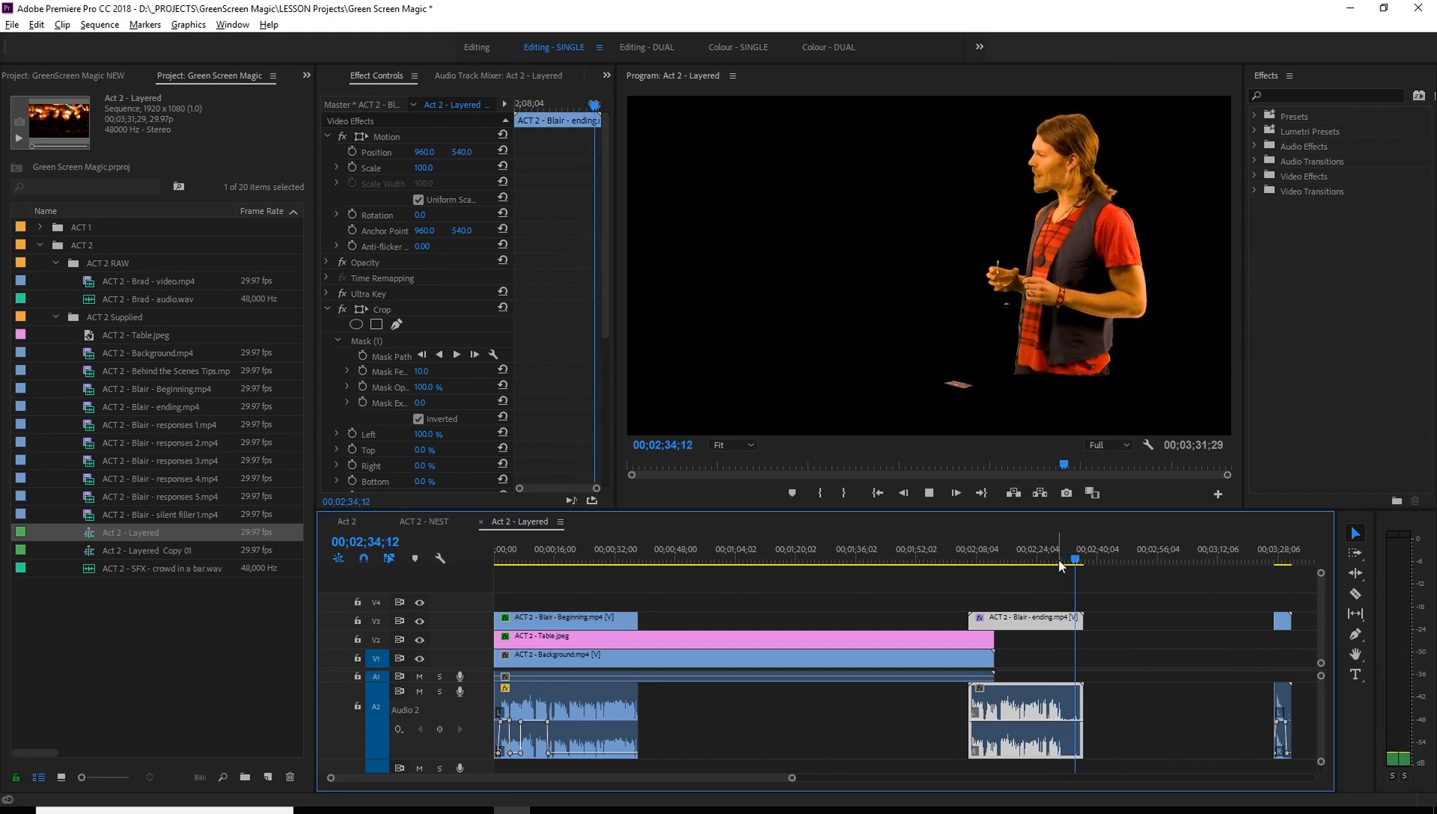
{"action": "key", "text": "space"}
- Move the ending clip further along to start at about 00;02;46, just ahead of the cut-off end piece, widening the gap after the Beginning clip
{"action": "left_click_drag", "start_coordinate": [1048, 623], "coordinate": [1113, 623]}
{"action": "left_click_drag", "start_coordinate": [1075, 558], "coordinate": [914, 560]}
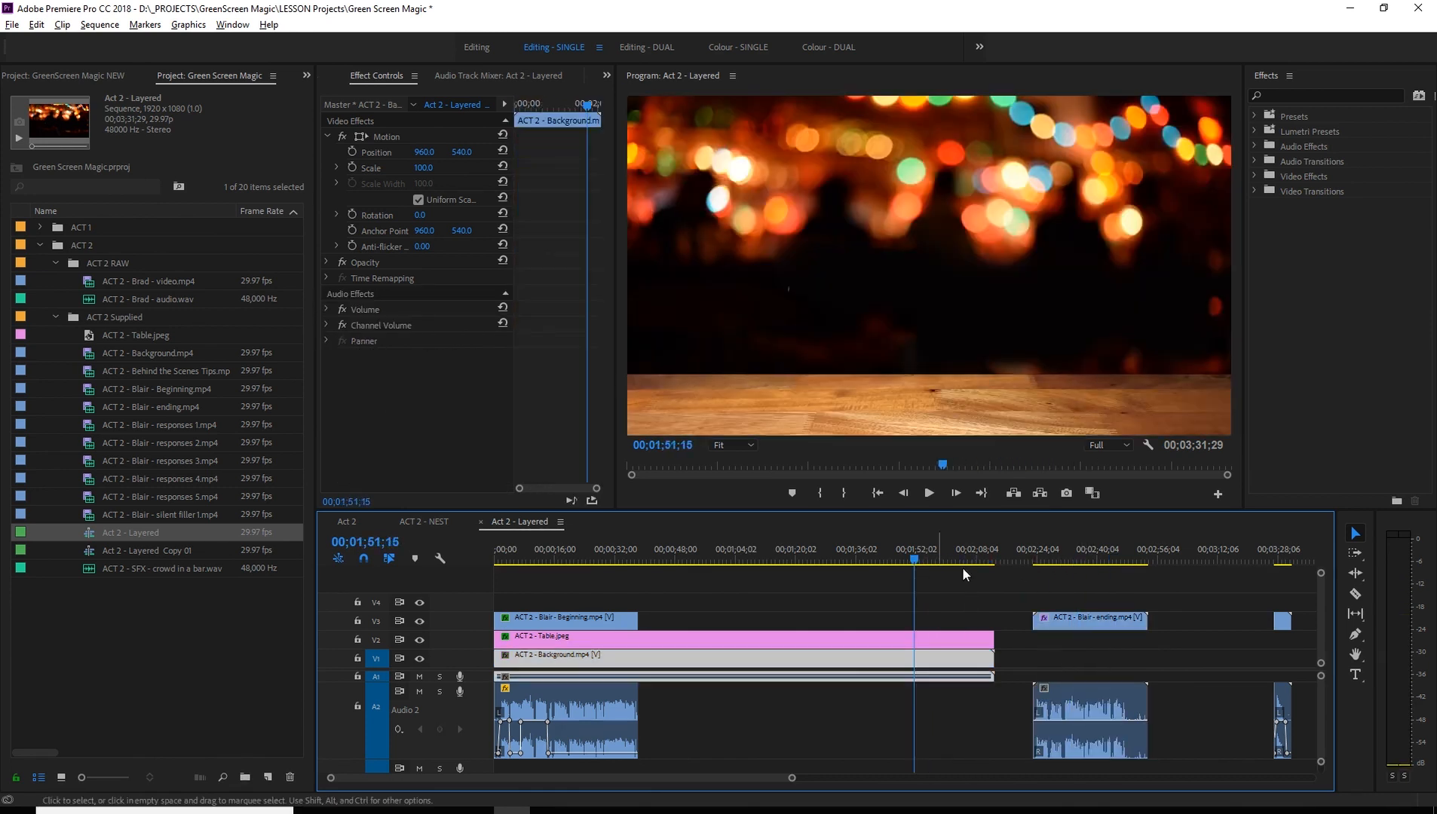
{"action": "left_click_drag", "start_coordinate": [1084, 616], "coordinate": [1157, 632]}
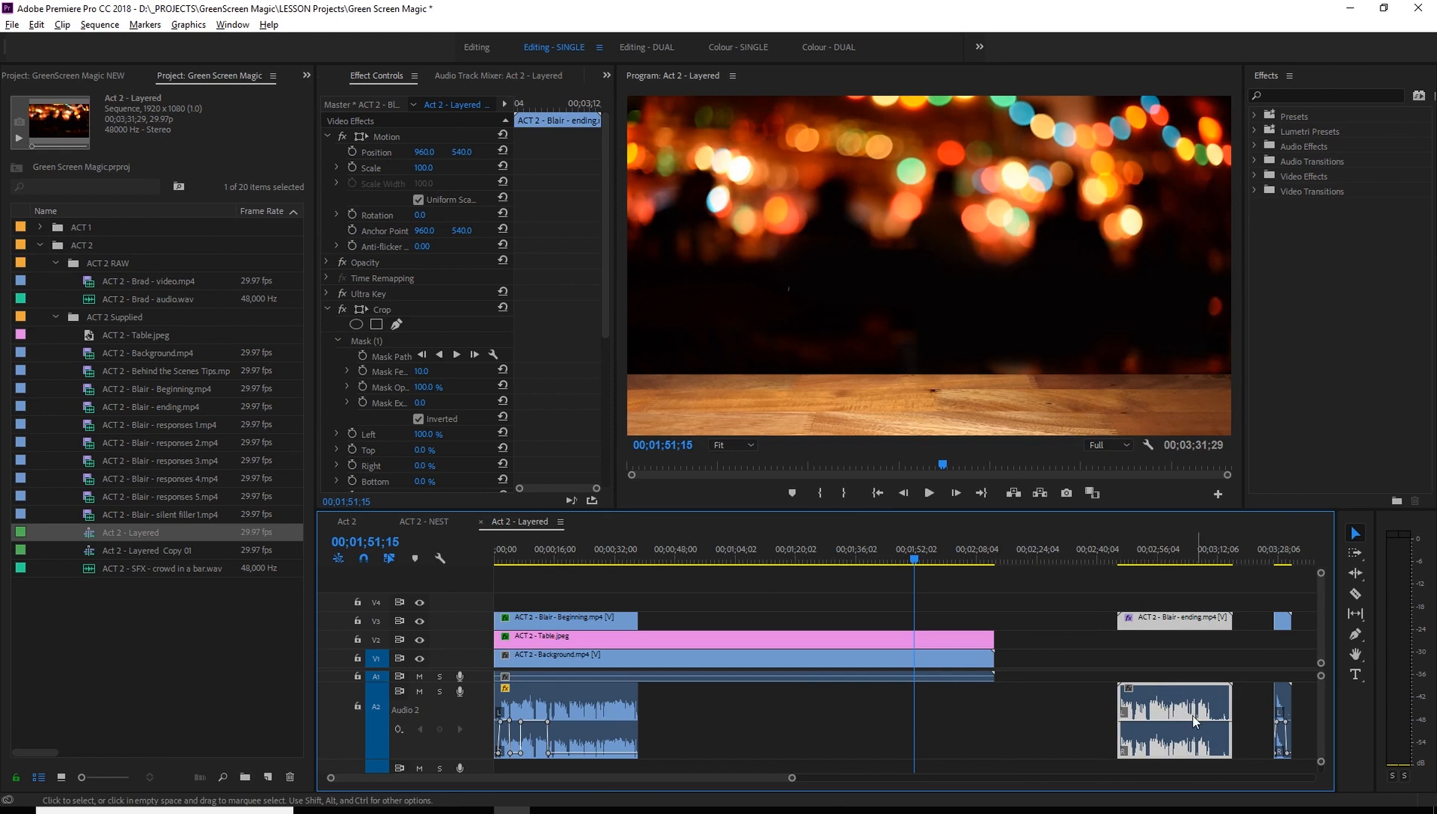
{"action": "left_click_drag", "start_coordinate": [917, 560], "coordinate": [928, 562]}
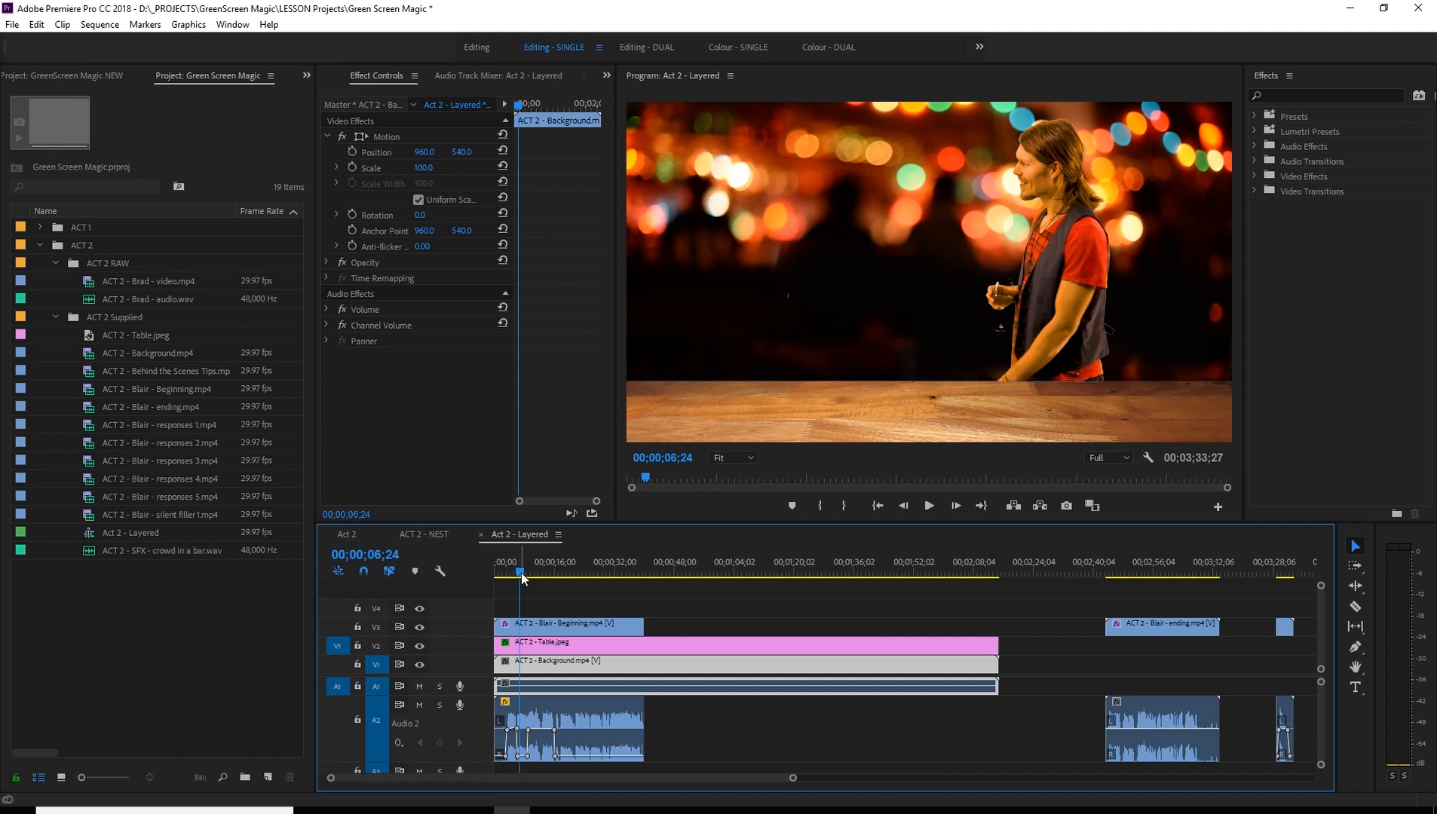
- Scrub back and forth through the Beginning clip between 00;00;06;24 and 00;00;37;08 to review its layered composite
{"action": "left_click_drag", "start_coordinate": [523, 572], "coordinate": [606, 580]}
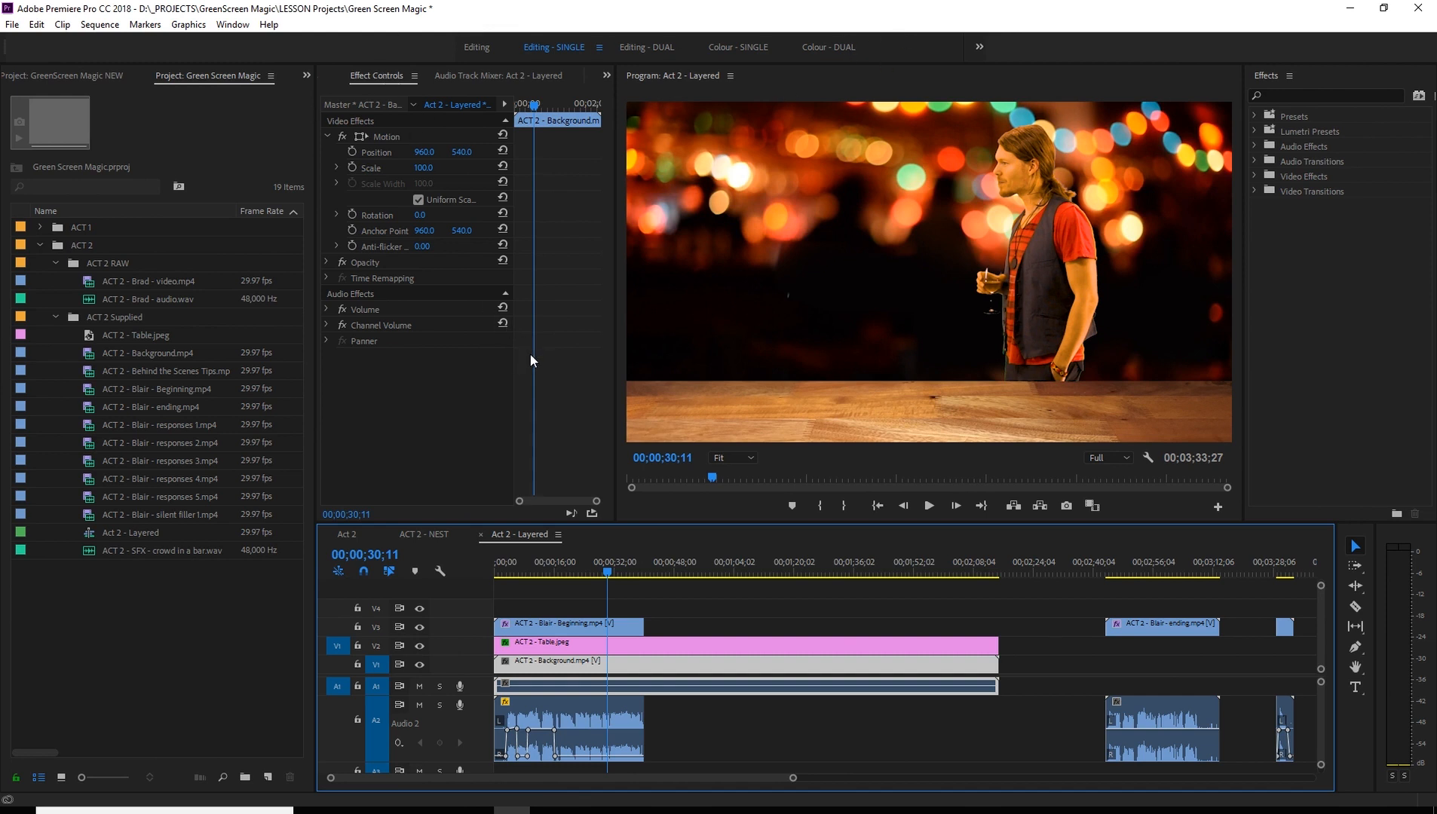
{"action": "left_click_drag", "start_coordinate": [618, 574], "coordinate": [539, 575]}
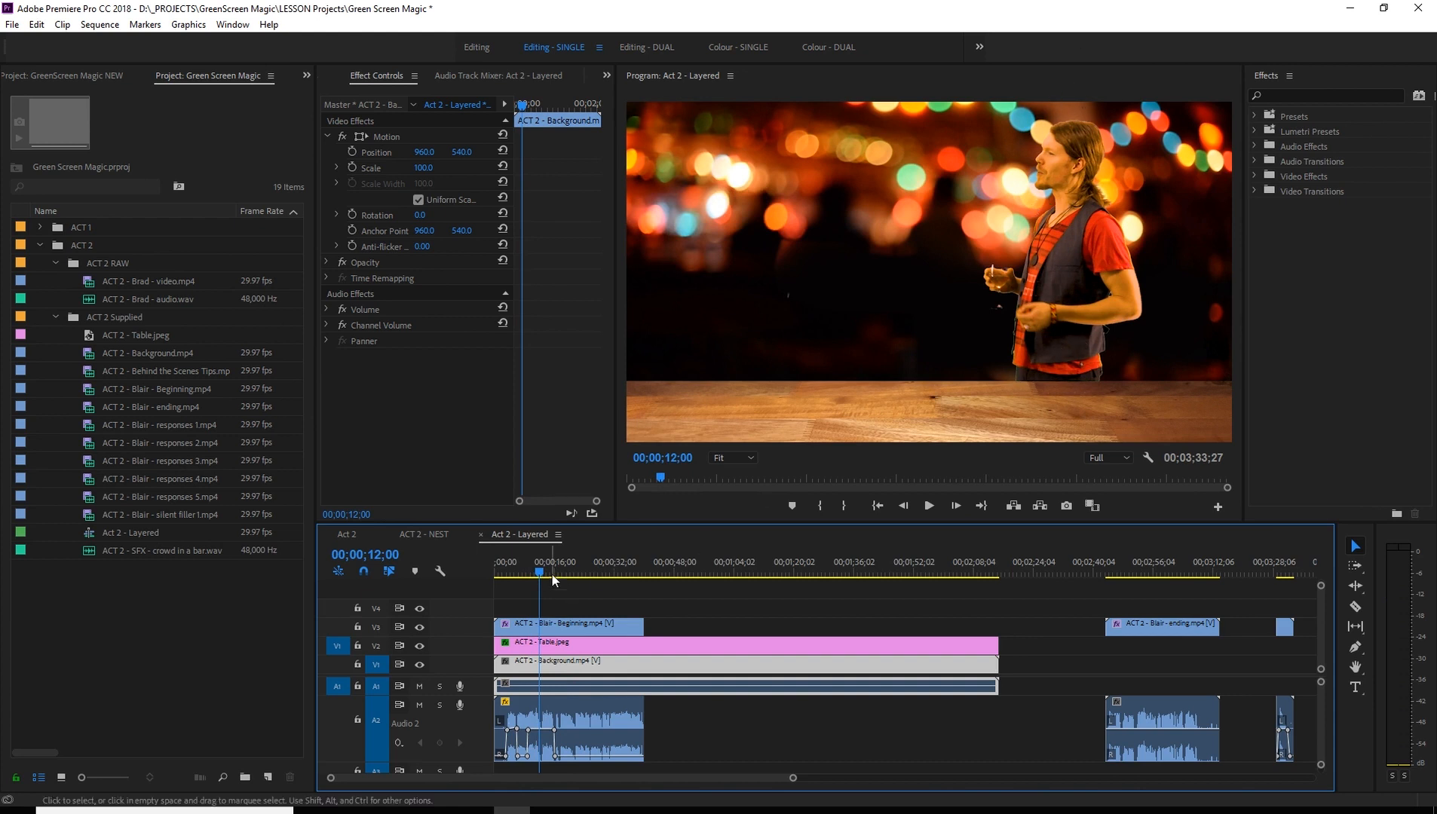
{"action": "left_click_drag", "start_coordinate": [610, 575], "coordinate": [615, 577]}
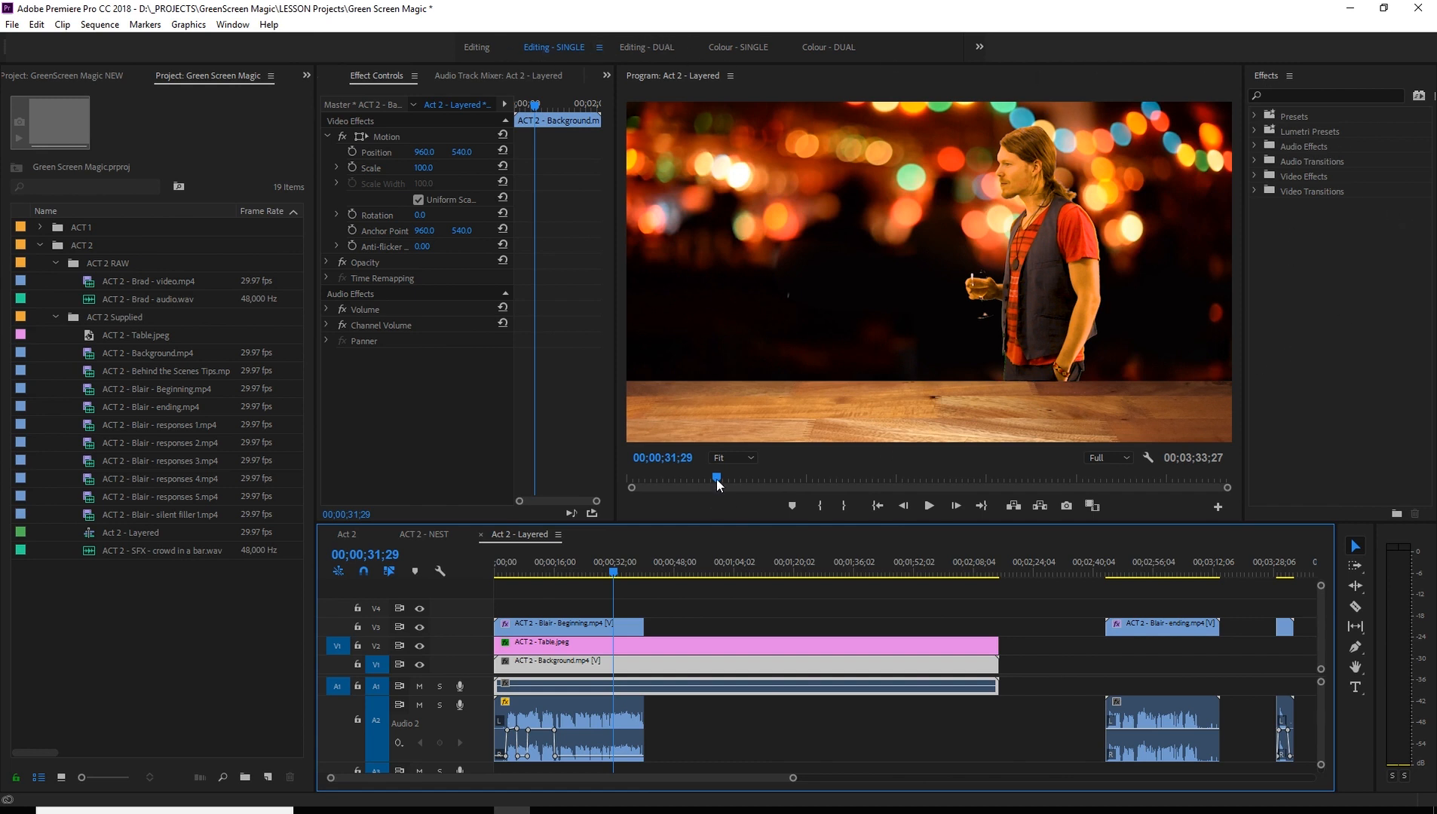
{"action": "left_click_drag", "start_coordinate": [716, 479], "coordinate": [731, 477]}
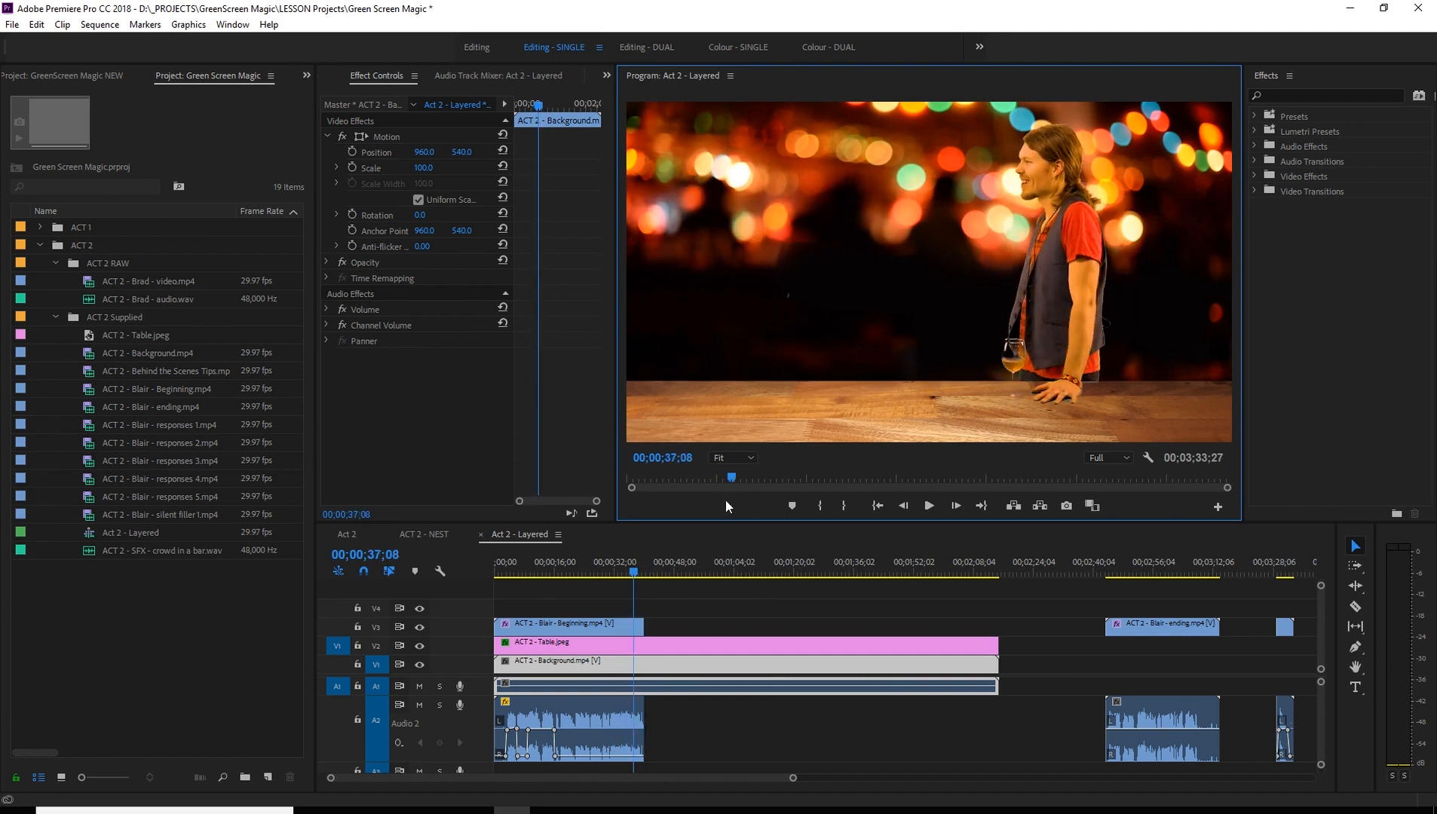